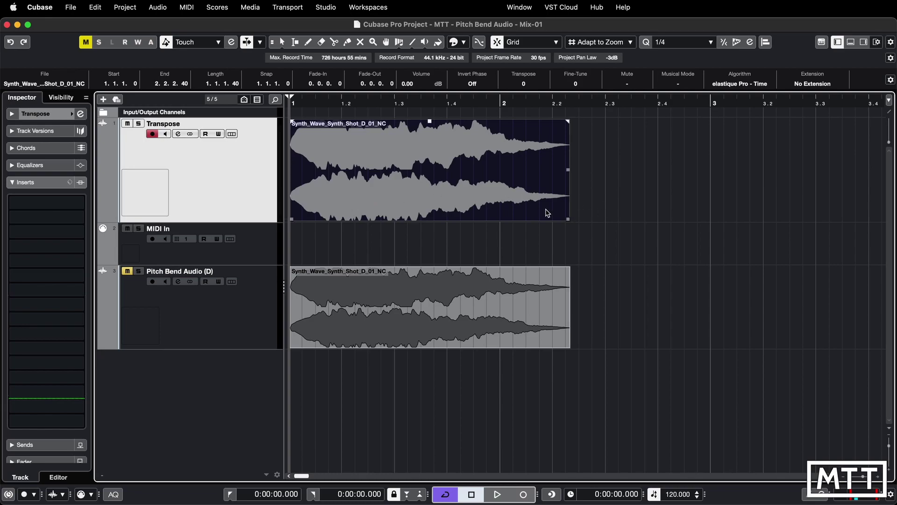
Play the original synth sample on the Transpose track, then return the playhead to the project start.
click(400, 245)
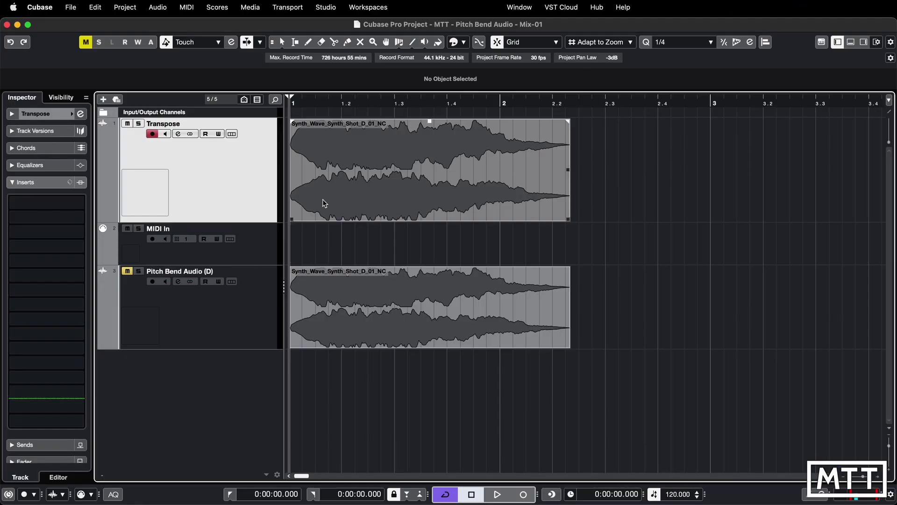
key(space)
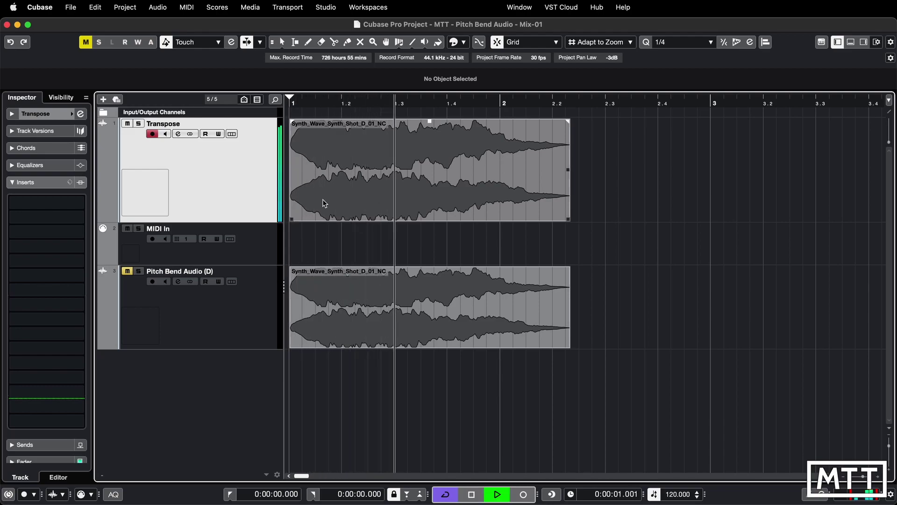
key(space)
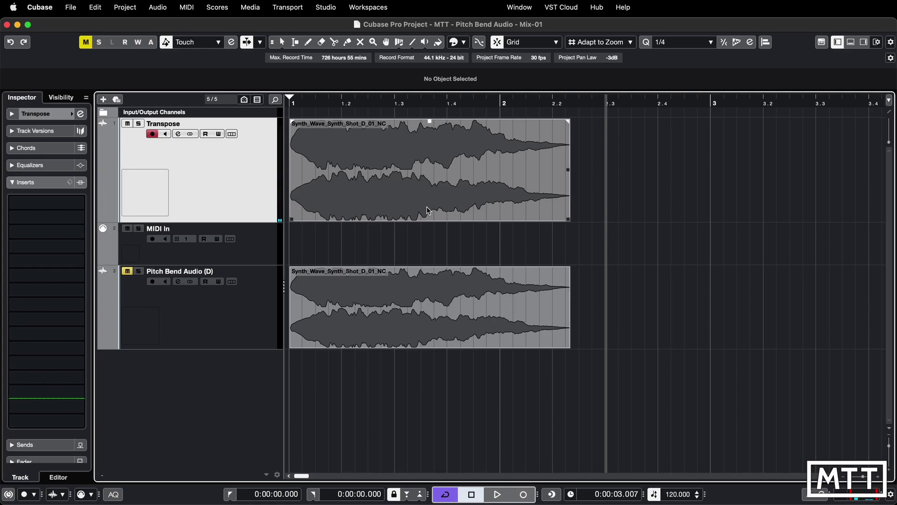
key(Home)
Transpose the synth event on the Transpose track to 2 semitones and play it back.
click(476, 188)
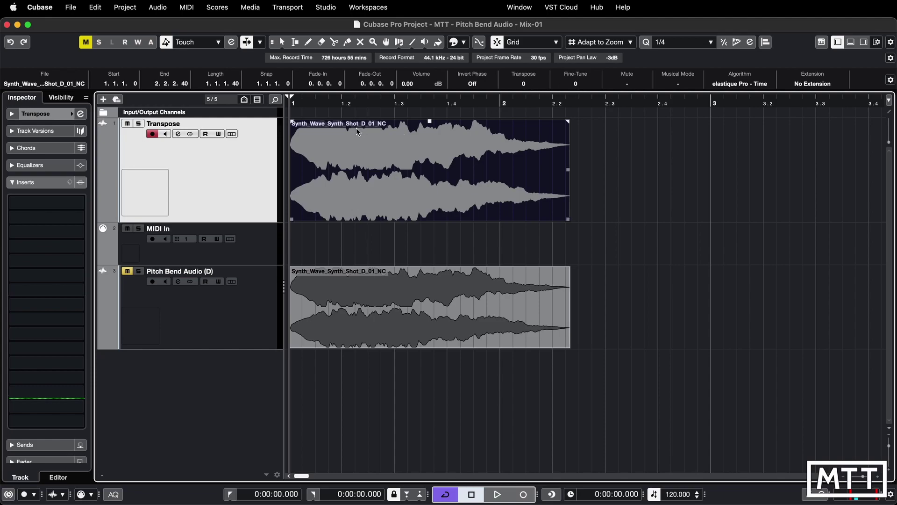
scroll(526, 89, up, 2)
key(space)
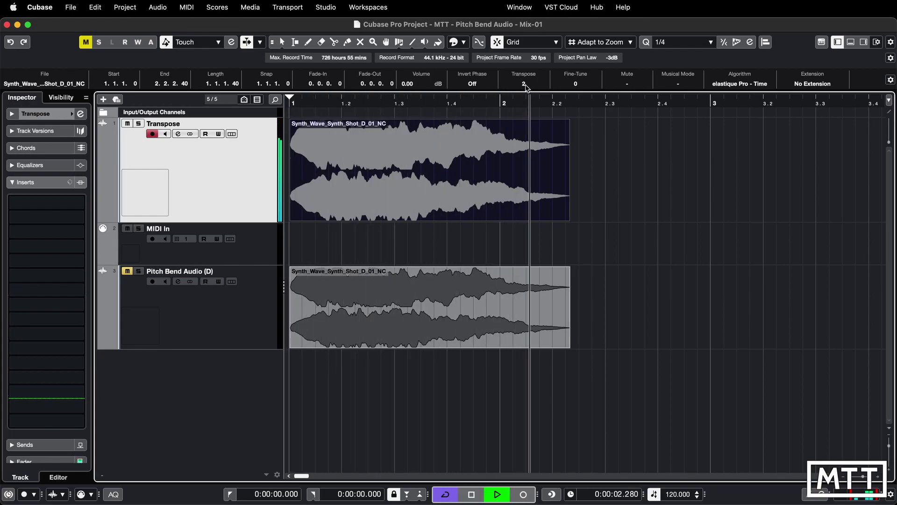
key(space)
Raise the synth event's transposition to 8 semitones and audition it.
scroll(526, 87, up, 6)
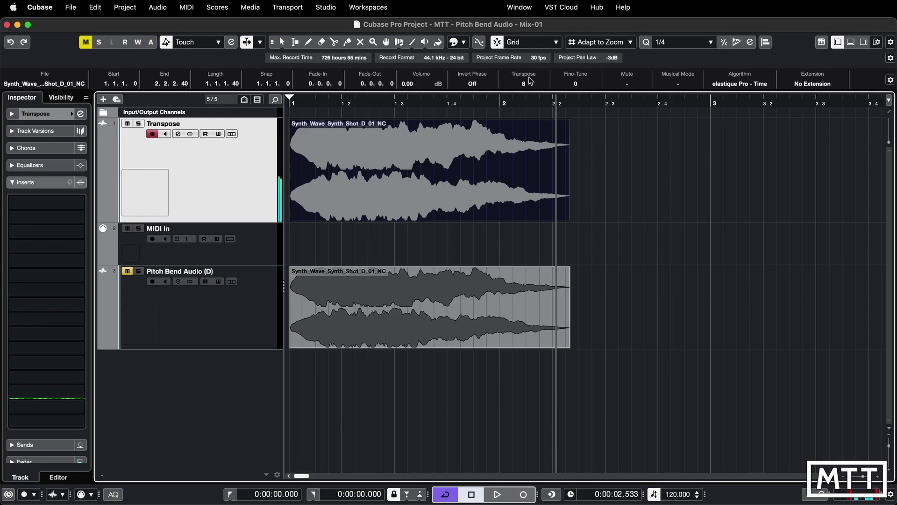
key(space)
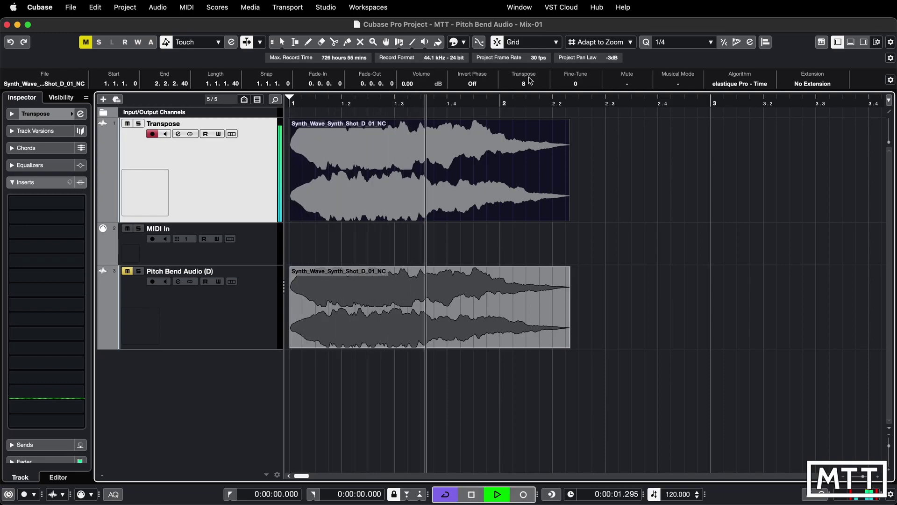
key(space)
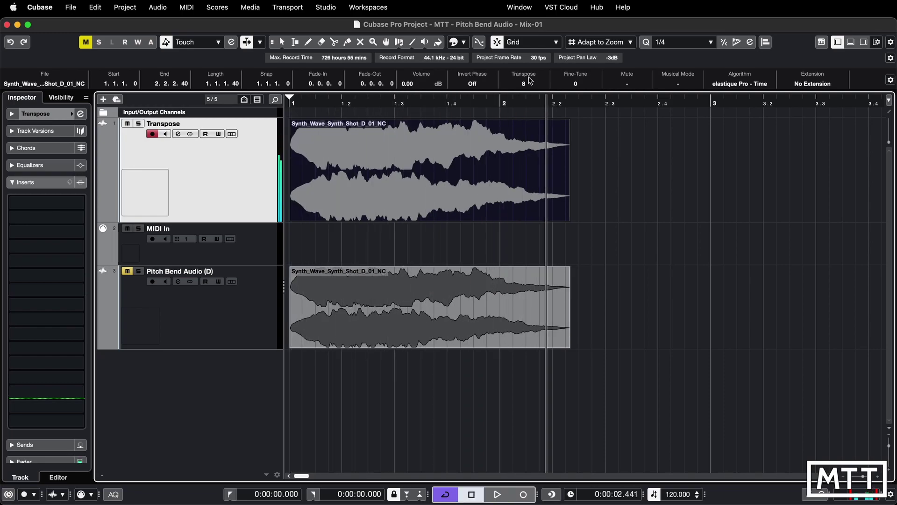
Raise the synth event's transposition to 14 semitones and play it from the project start.
scroll(533, 83, up, 6)
key(Home)
key(space)
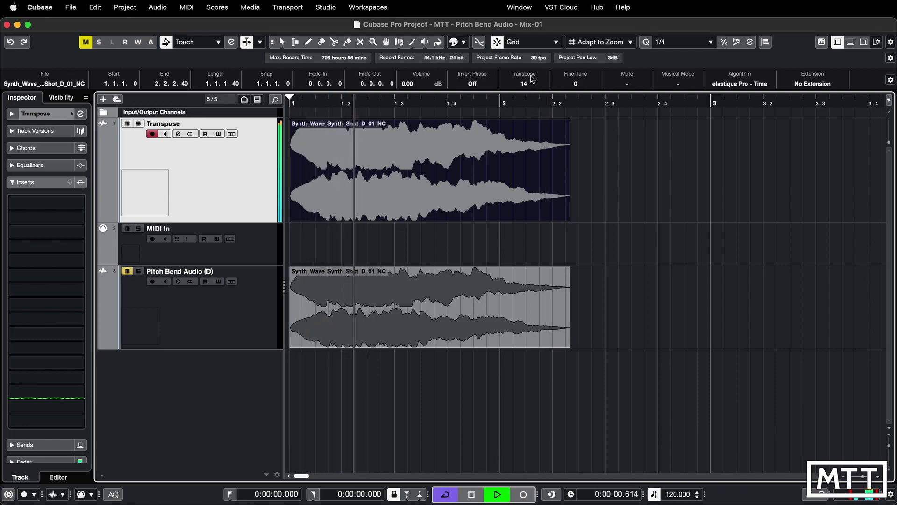
key(space)
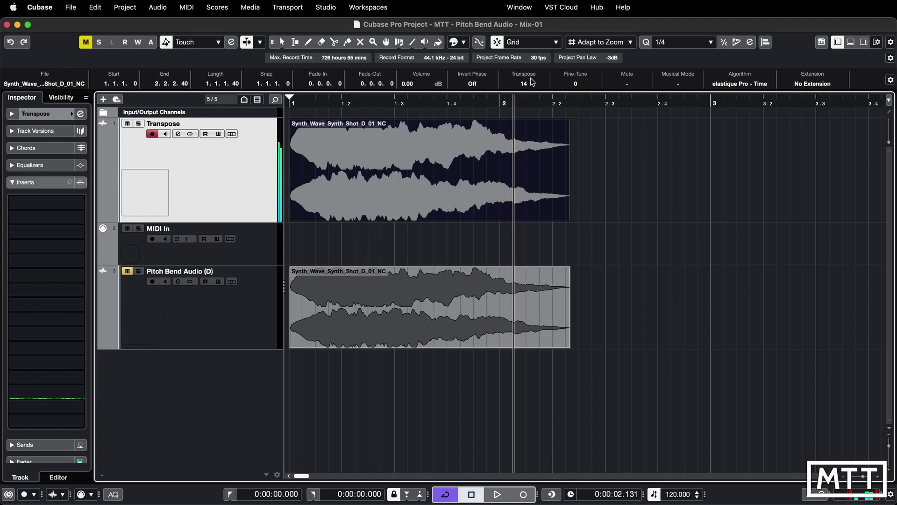
Reset the synth event's transposition to 0.
click(526, 83)
text(0)
key(Return)
Set the synth event's fine-tune to 50 cents and play it back.
click(577, 84)
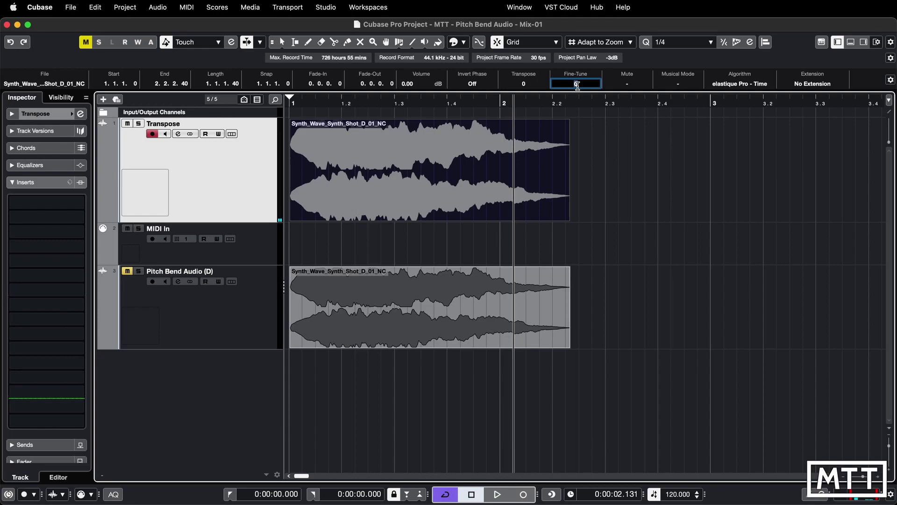
text(50)
key(Return)
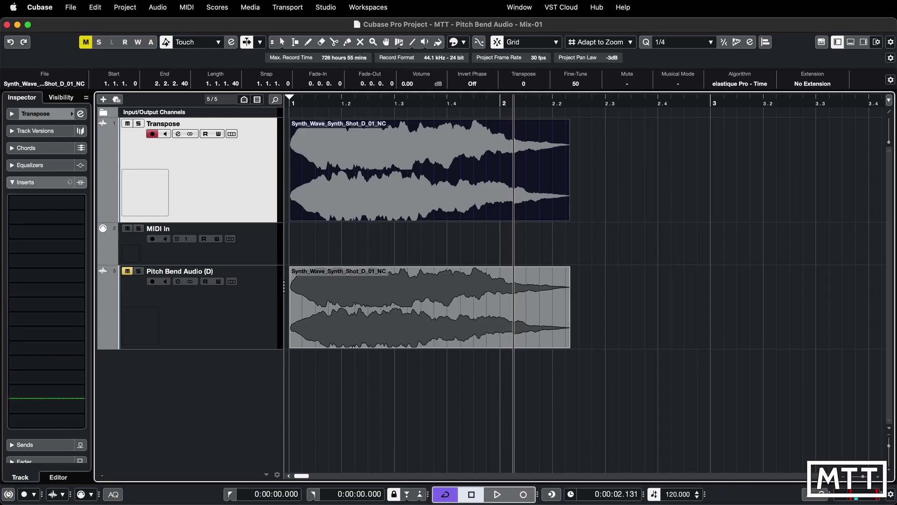
key(space)
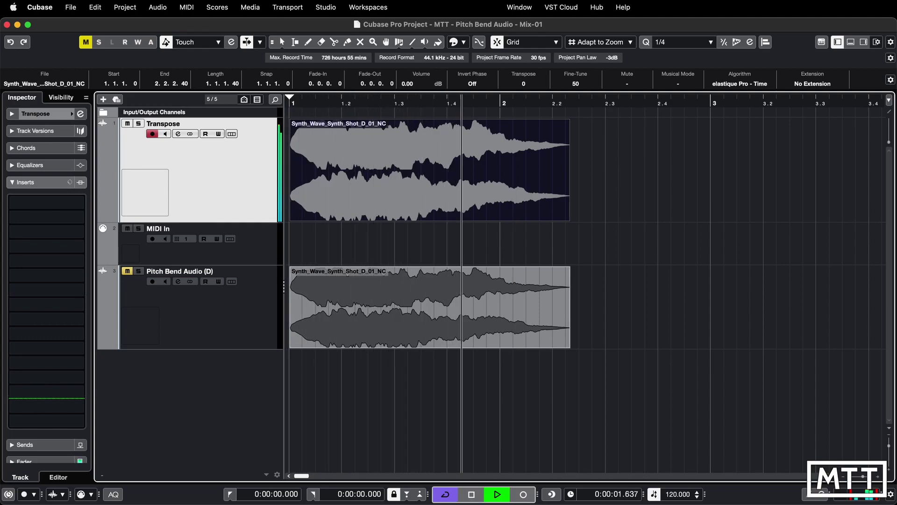
key(space)
Set the synth event's fine-tune to -49 cents and audition the detuned sound.
click(584, 88)
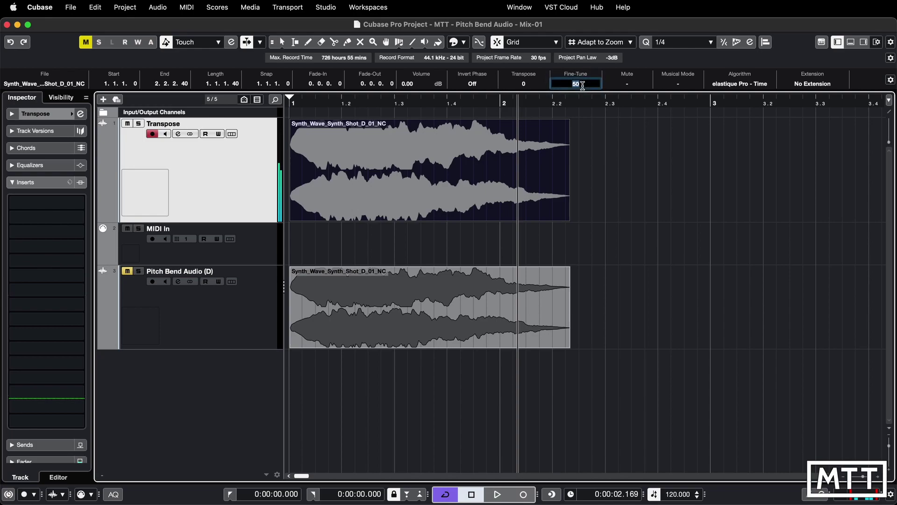
text(-49)
key(Return)
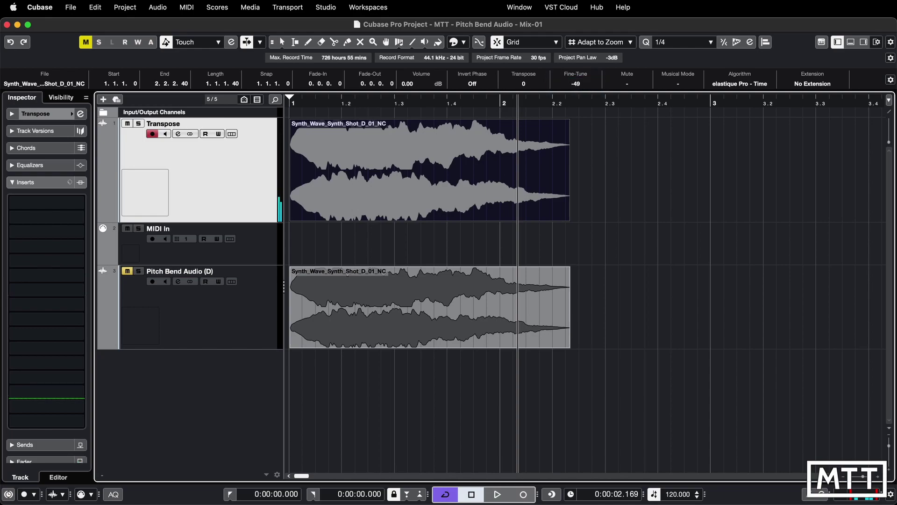
key(space)
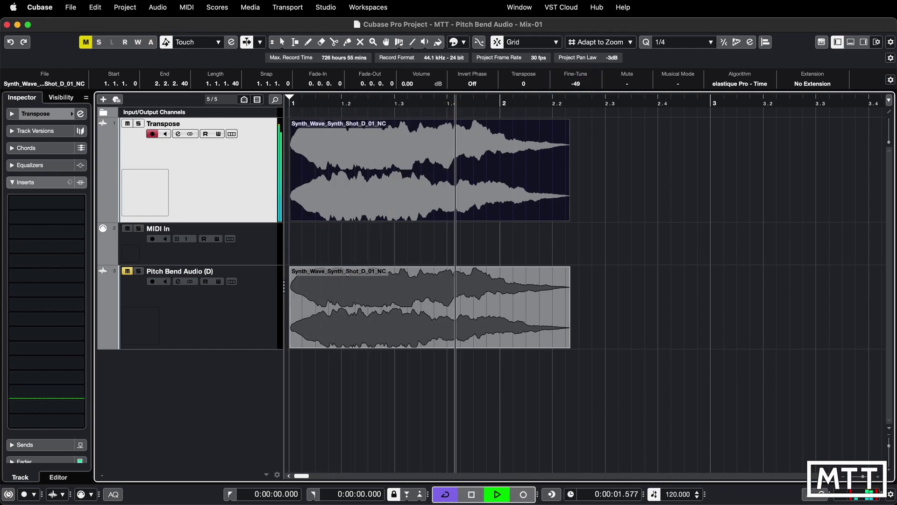
key(space)
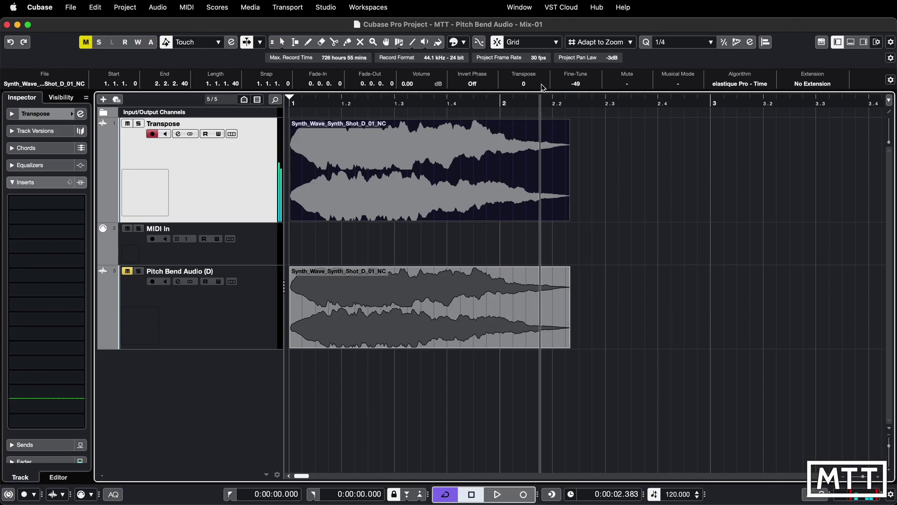
Set the synth event's transposition to -1 and fine-tune to 50, and play it from the project start.
scroll(532, 88, down, 2)
scroll(531, 88, up, 1)
click(576, 84)
text(50)
key(Return)
key(Home)
key(space)
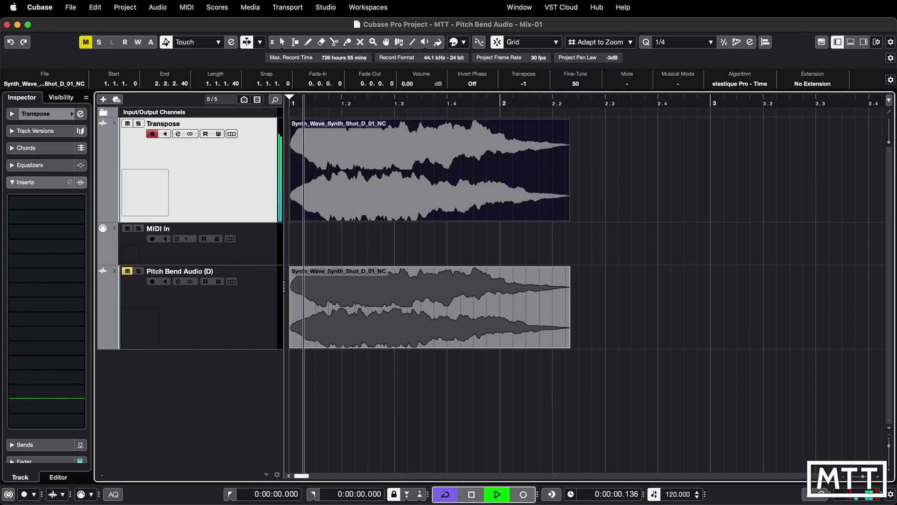
key(space)
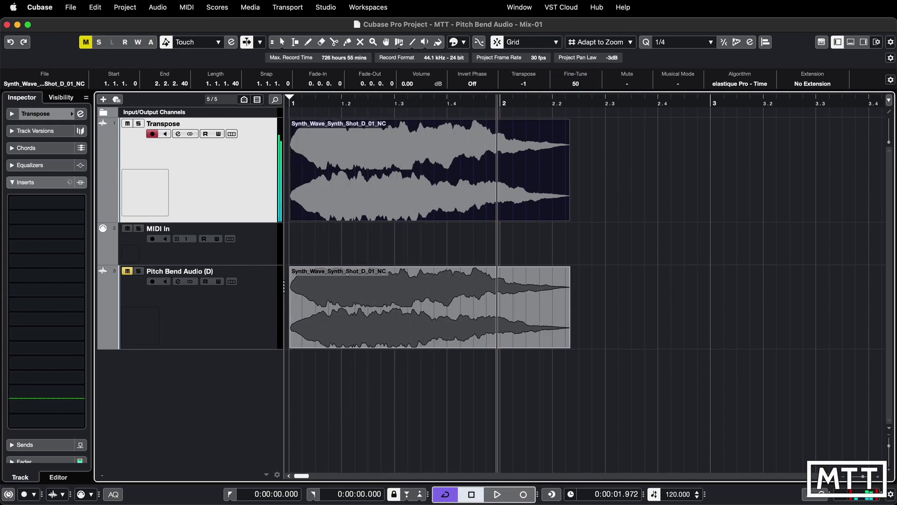
Lower the synth event's fine-tune to 41 cents and play it from the project start.
scroll(593, 84, down, 9)
key(Home)
key(space)
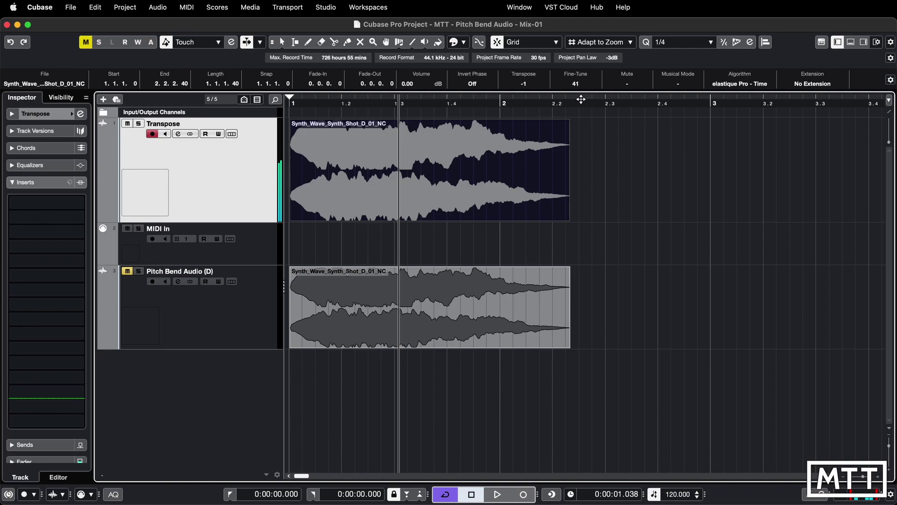
Reset the synth event's transposition and fine-tune to 0 and return the playhead to the project start.
scroll(524, 83, up, 1)
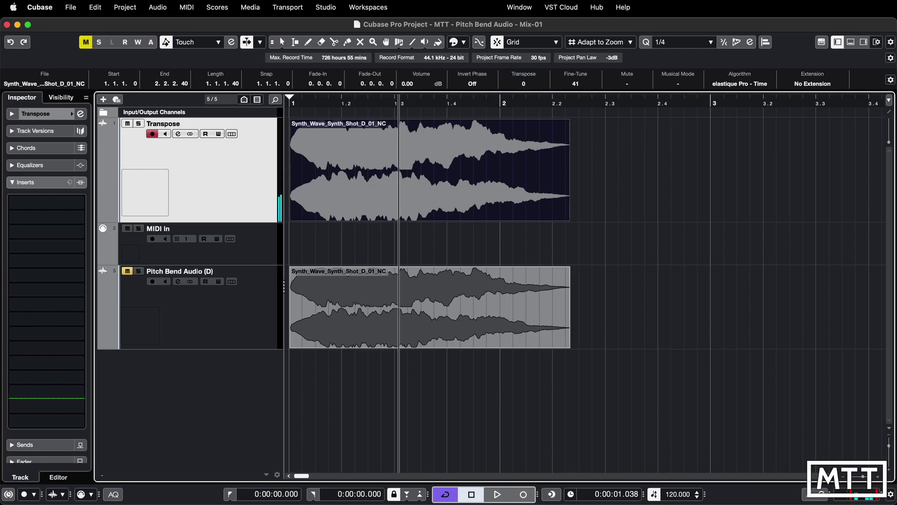
click(575, 84)
text(0)
key(Return)
key(Home)
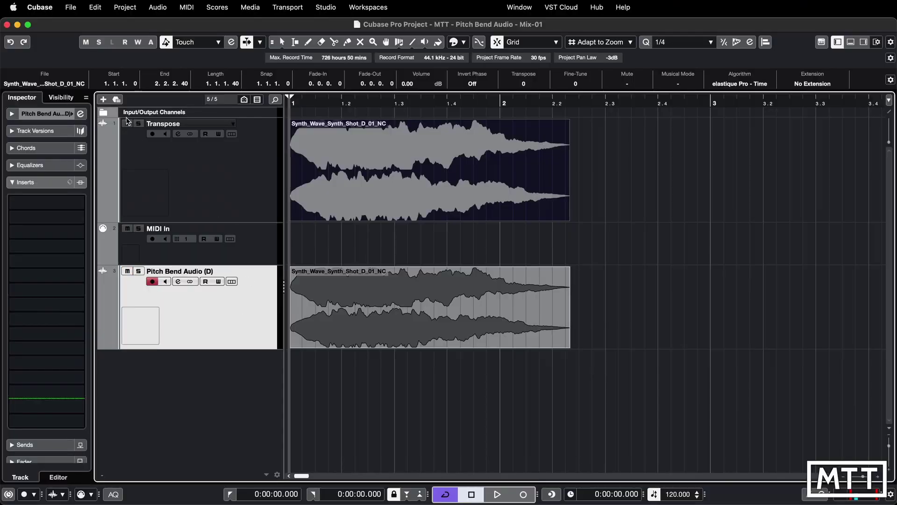
Mute the Transpose track and adjust track heights, shrinking Transpose and slightly enlarging Pitch Bend Audio (D).
click(127, 124)
click(246, 220)
drag(245, 221, 246, 171)
click(227, 288)
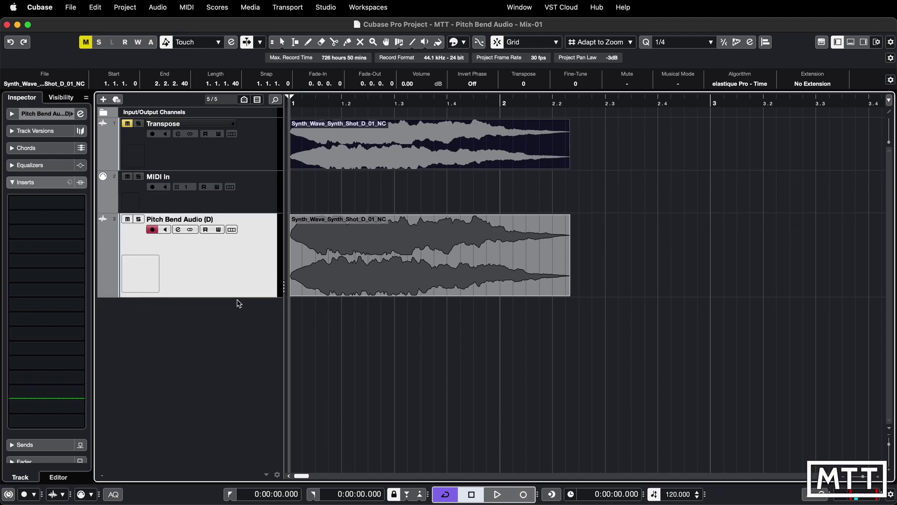
drag(237, 297, 237, 306)
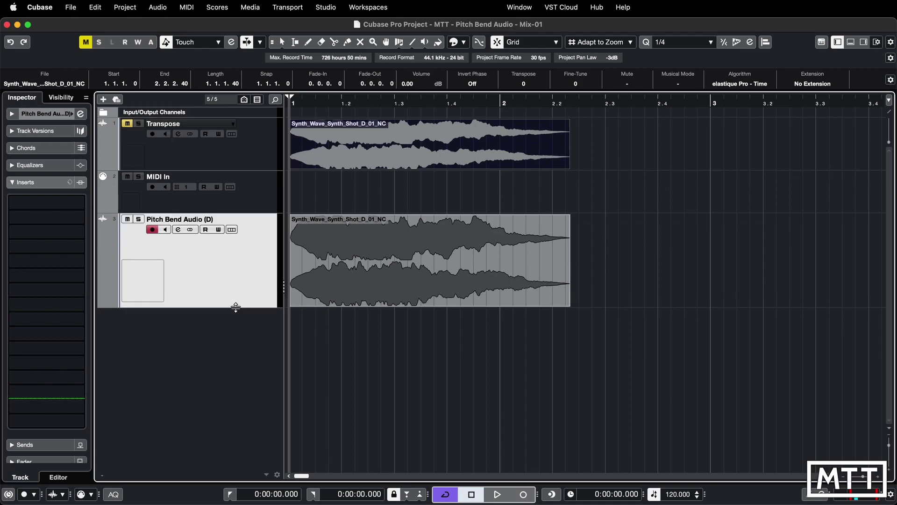
Search the effects for "pitch", insert Pitch Correct in the Pitch Bend Audio (D) track's second insert slot, and reposition its window.
click(66, 220)
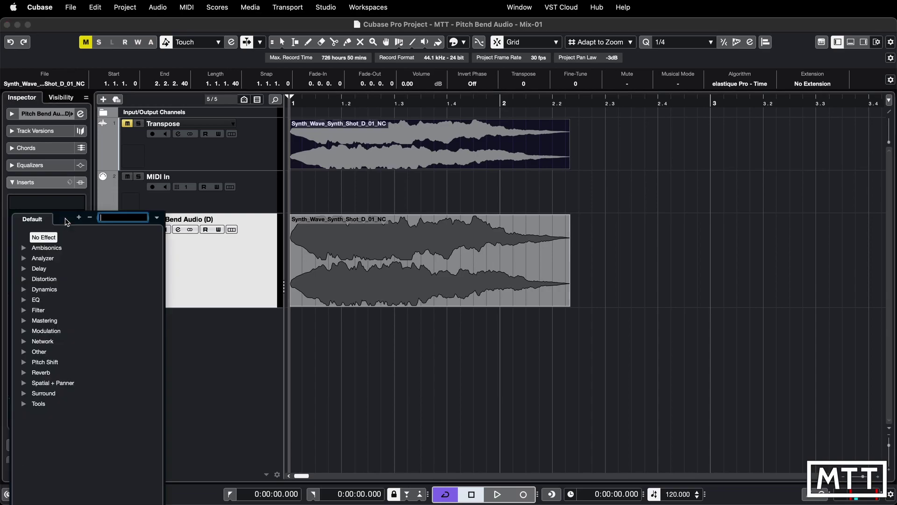
text(pitch)
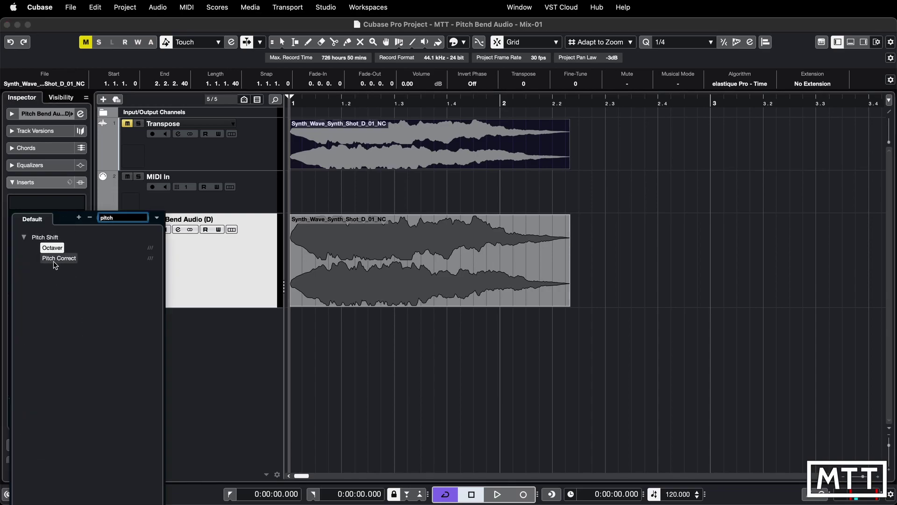
click(55, 258)
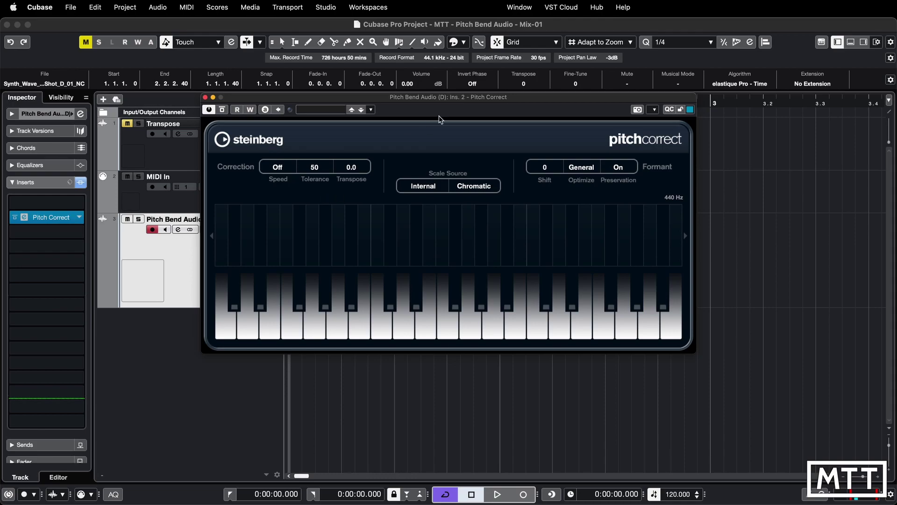
drag(461, 98, 474, 147)
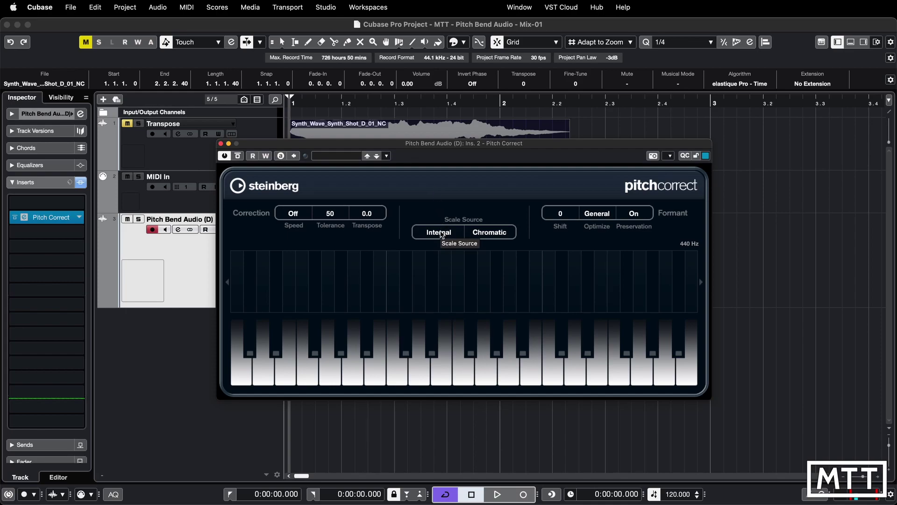
Set Pitch Correct's scale source to External - MIDI Note and move its window clear of the track list.
click(444, 233)
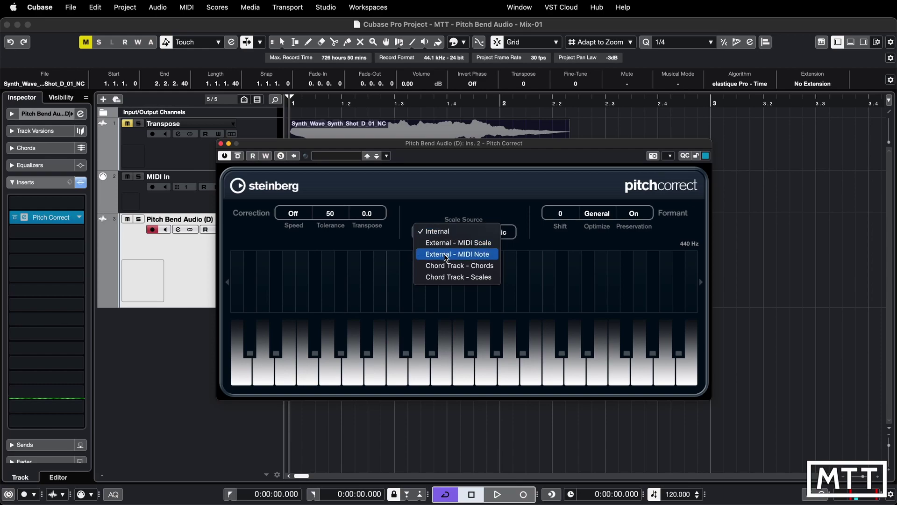
click(447, 257)
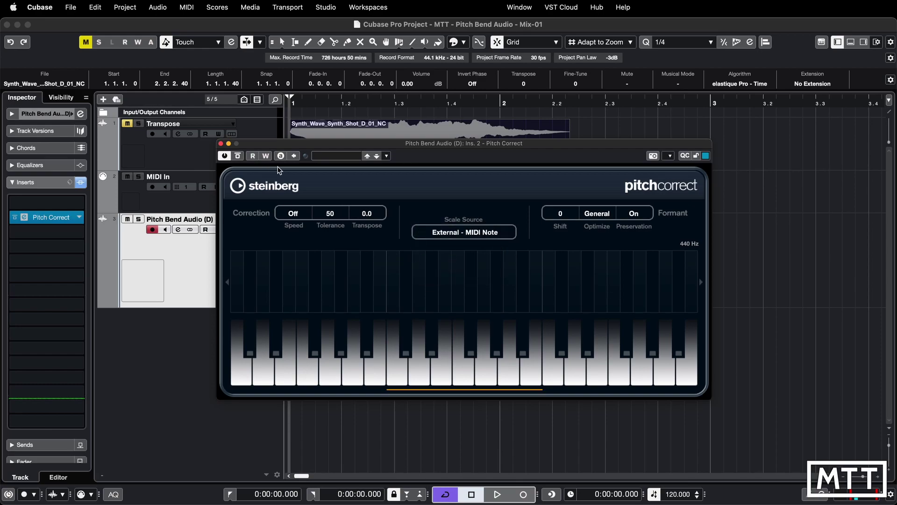
drag(280, 146, 428, 225)
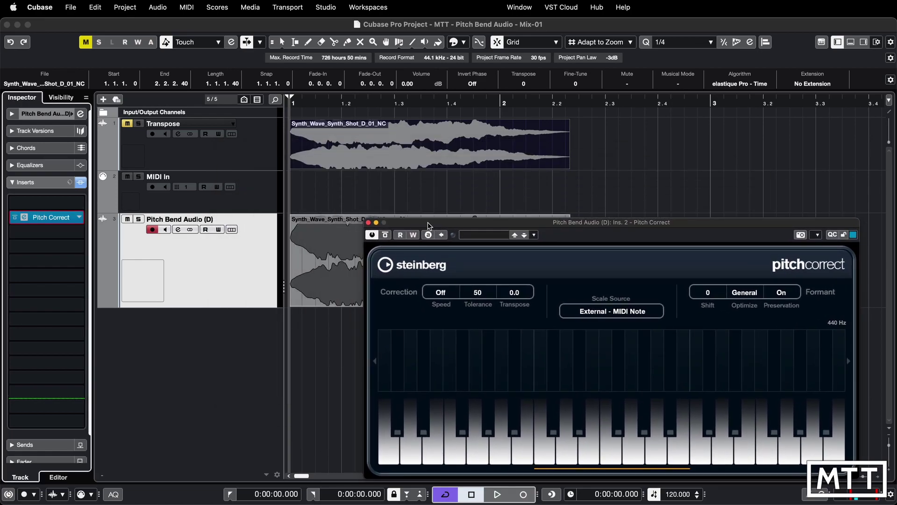
Play the Pitch Bend Audio (D) track to examine its detected pitch in Pitch Correct, and reposition the plug-in window.
key(space)
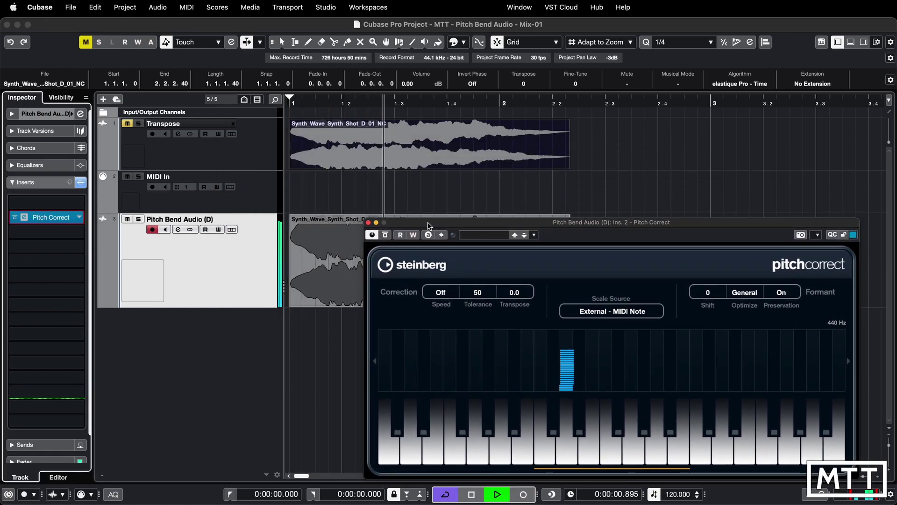
key(space)
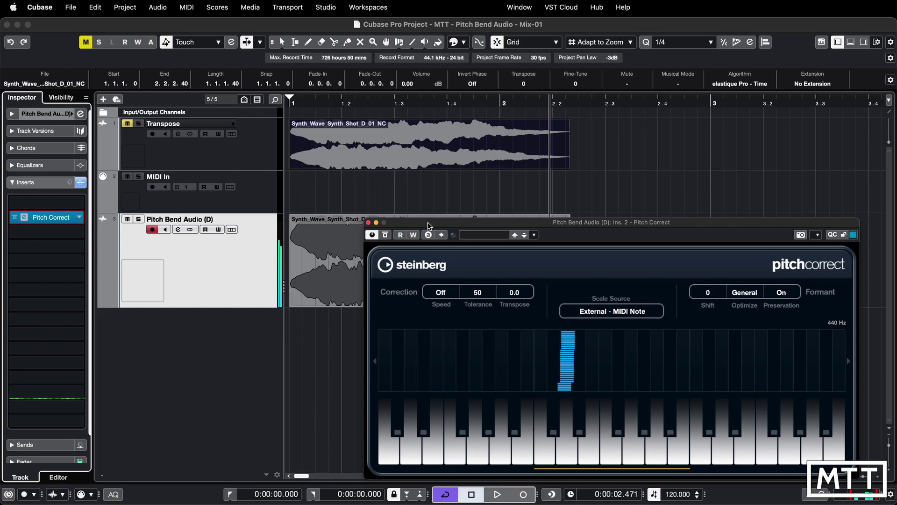
drag(428, 222, 396, 221)
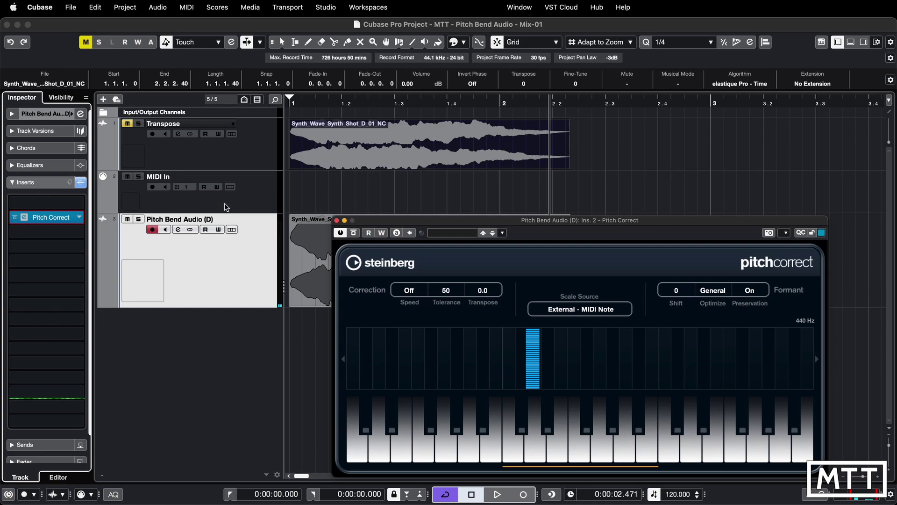
Remove the MIDI In track and select the Pitch Bend Audio (D) track.
click(255, 204)
right_click(256, 205)
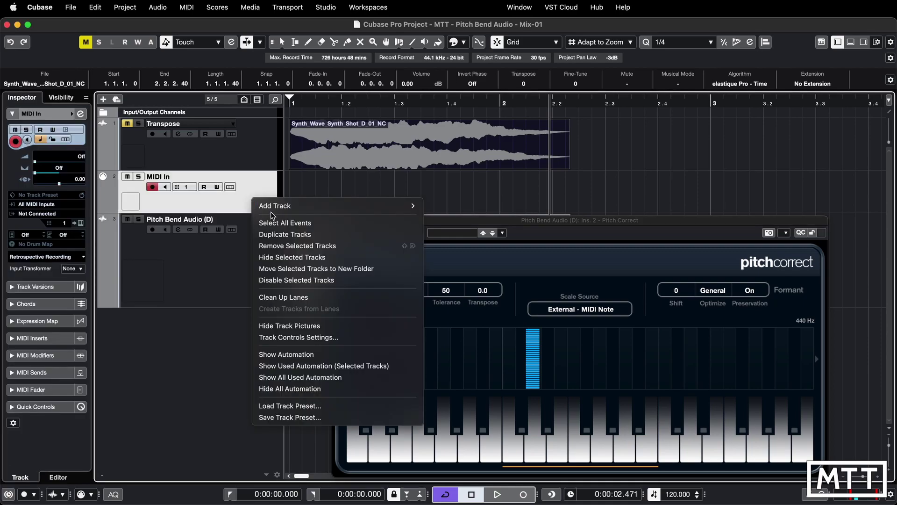
click(281, 246)
click(231, 228)
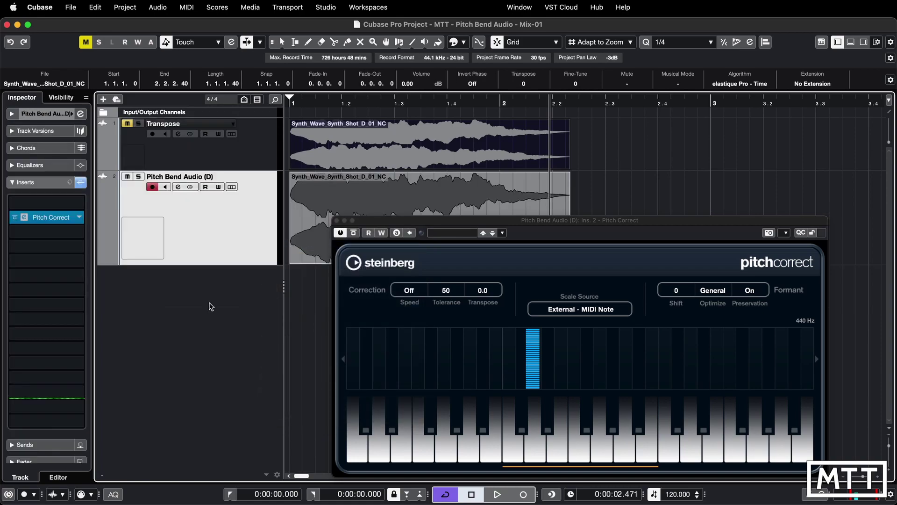
Add a MIDI track named "MIDI Control" and route its output to the Pitch Correct Midi In on Pitch Bend Audio (D), Ins. 2.
right_click(208, 308)
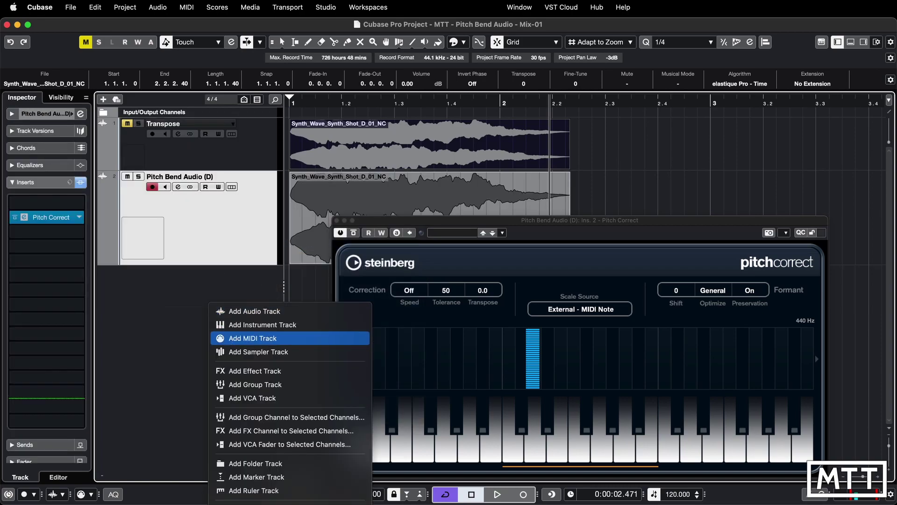
click(232, 339)
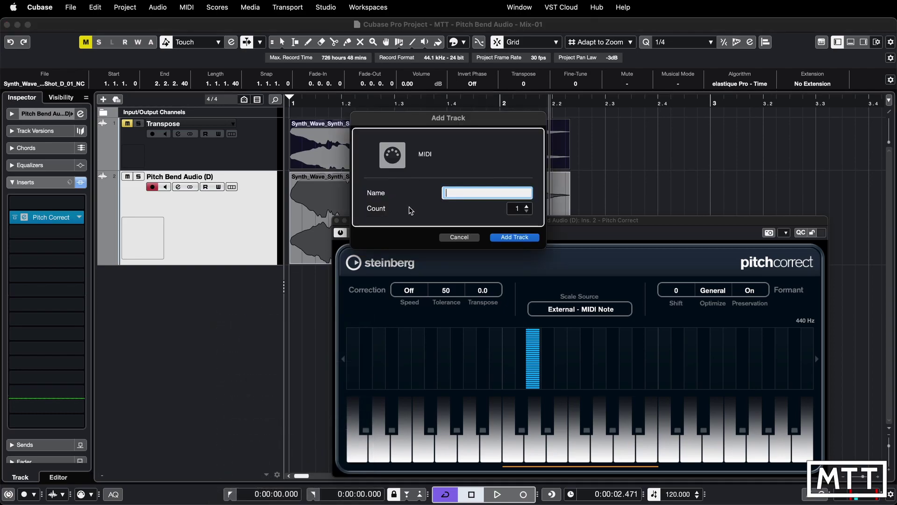
text(MIDI Control)
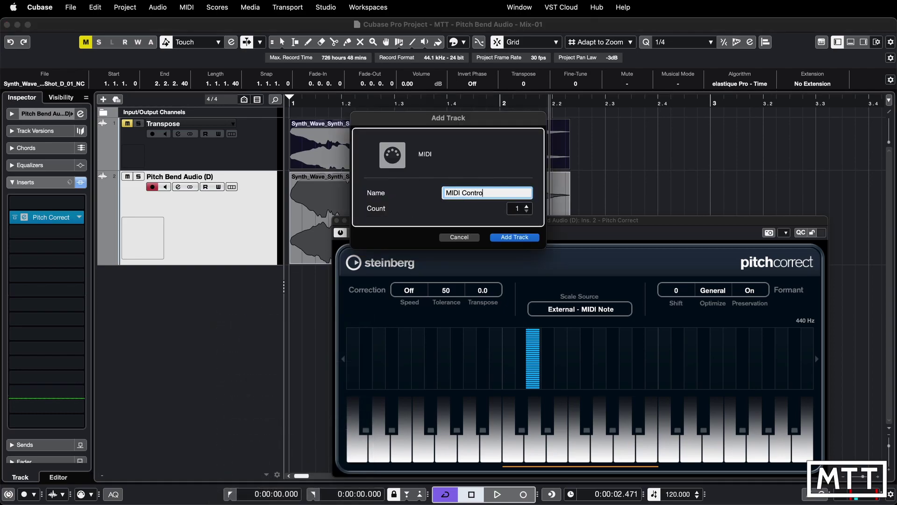
key(Return)
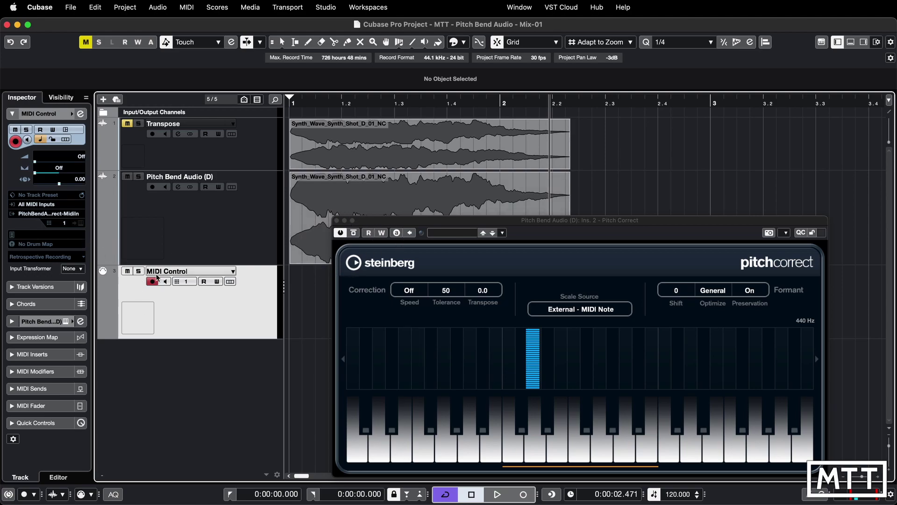
click(58, 215)
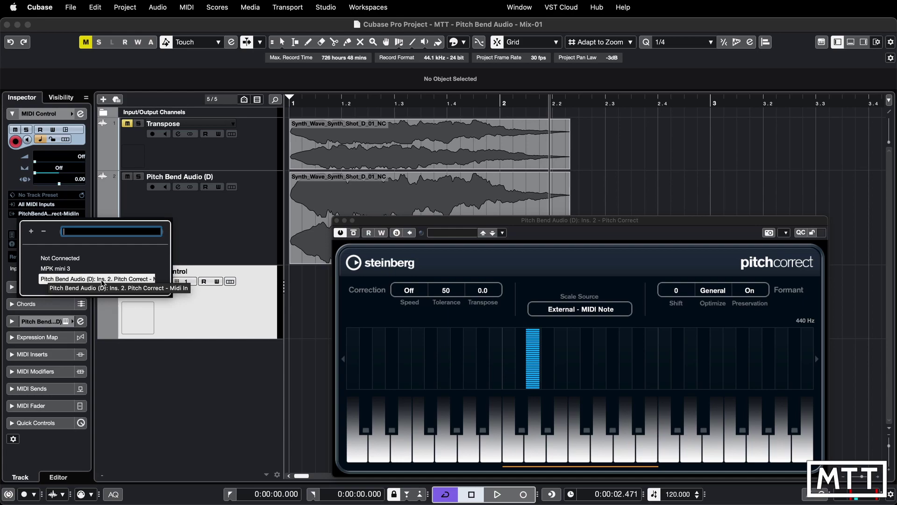
click(135, 279)
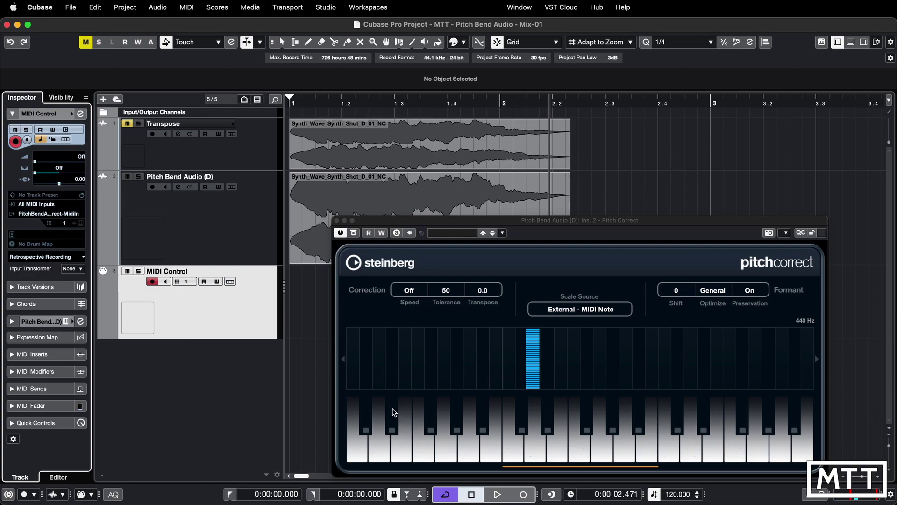
Play the sample repeatedly from the project start while sending live MIDI notes and pitch bend, to examine how Pitch Correct responds.
key(period)
key(space)
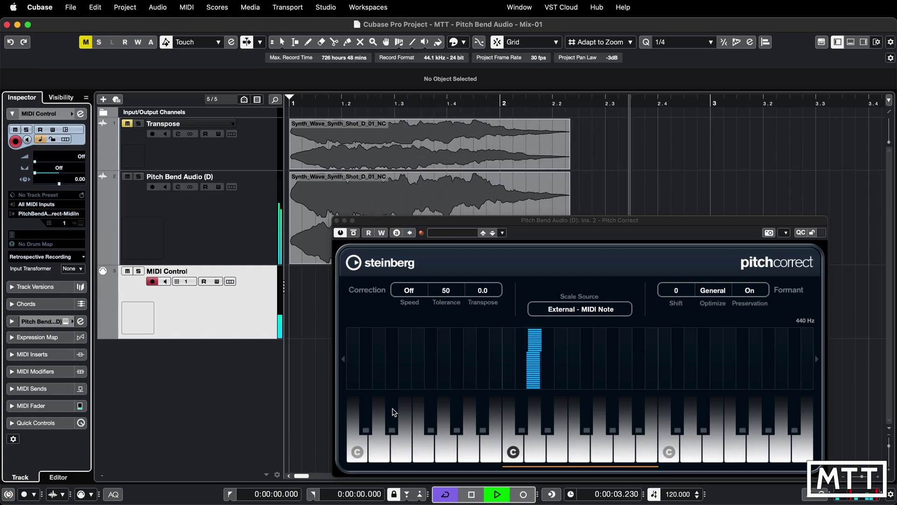
key(period)
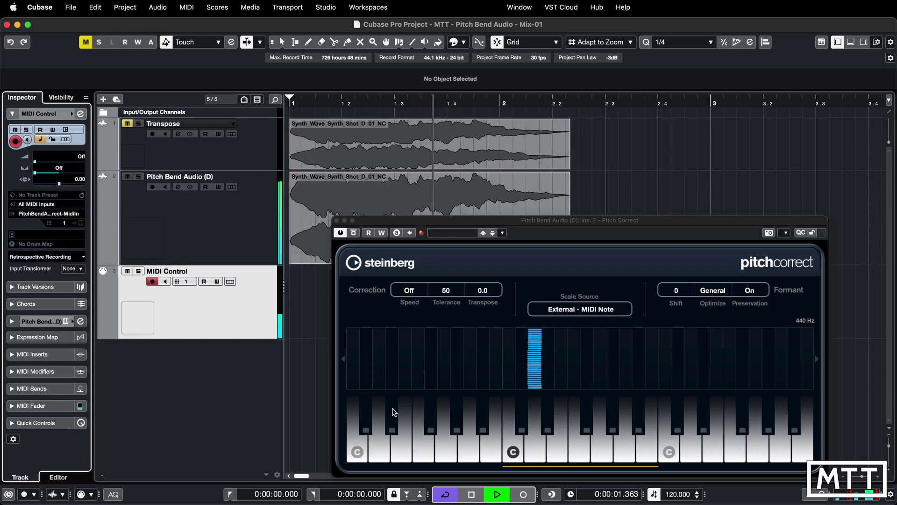
key(period)
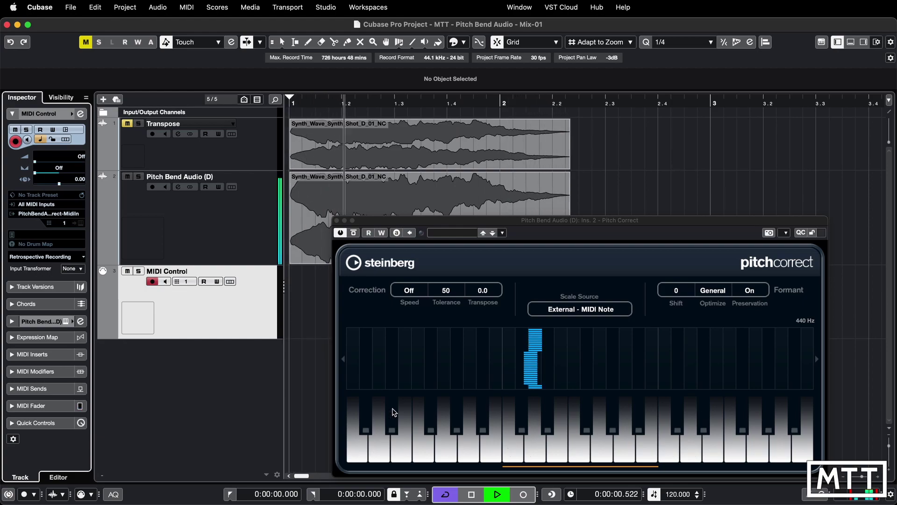
key(space)
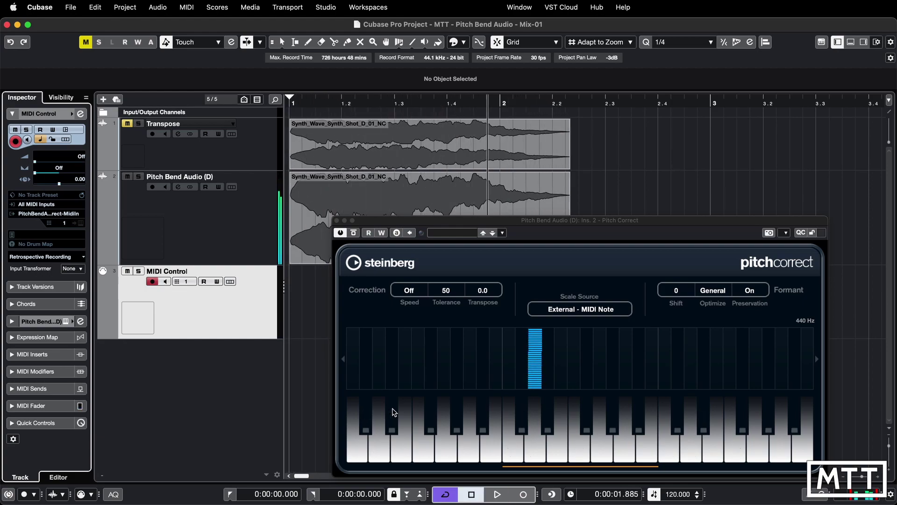
key(period)
key(space)
key(space)
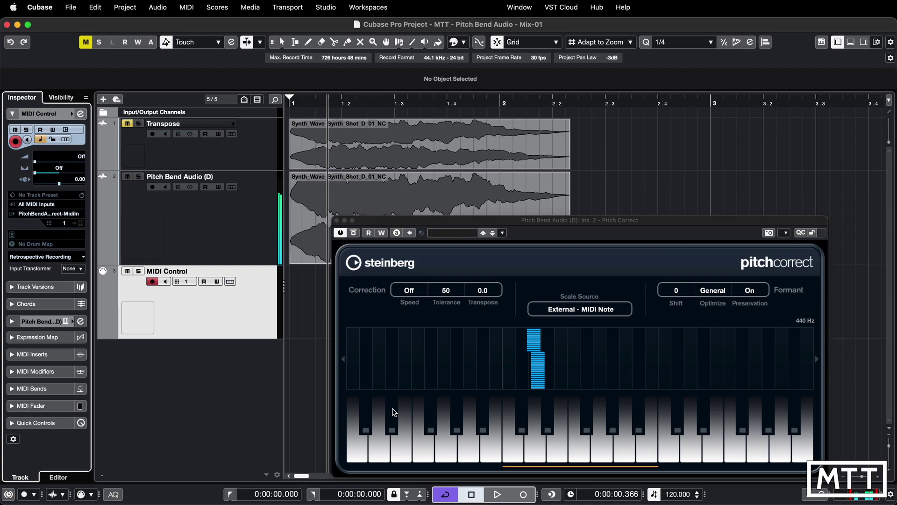
key(period)
key(space)
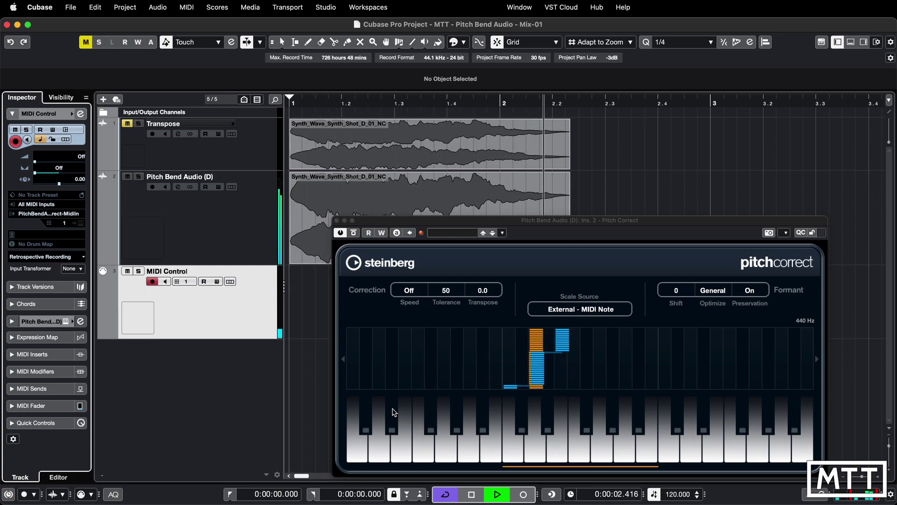
key(space)
key(period)
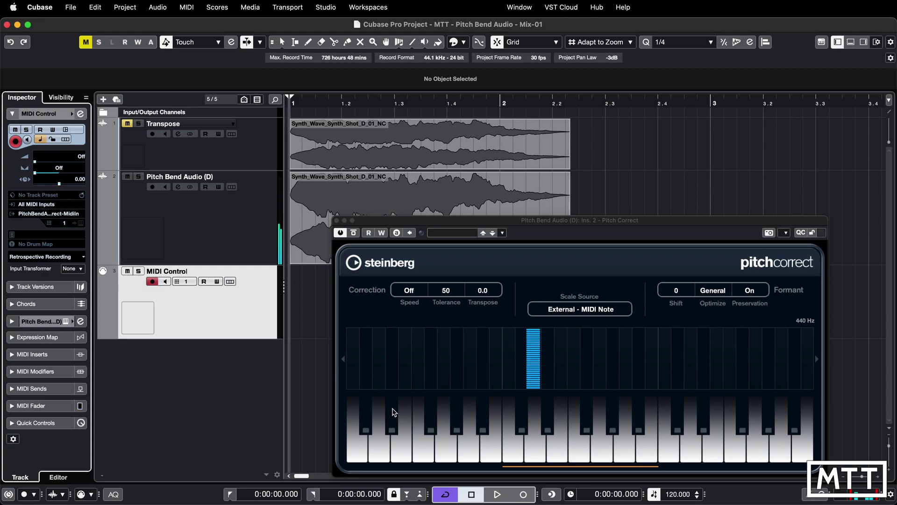
key(space)
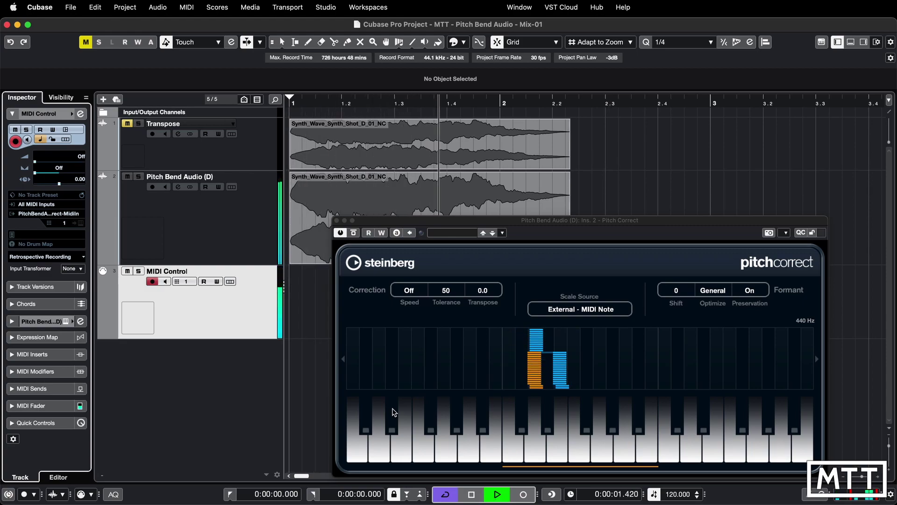
key(space)
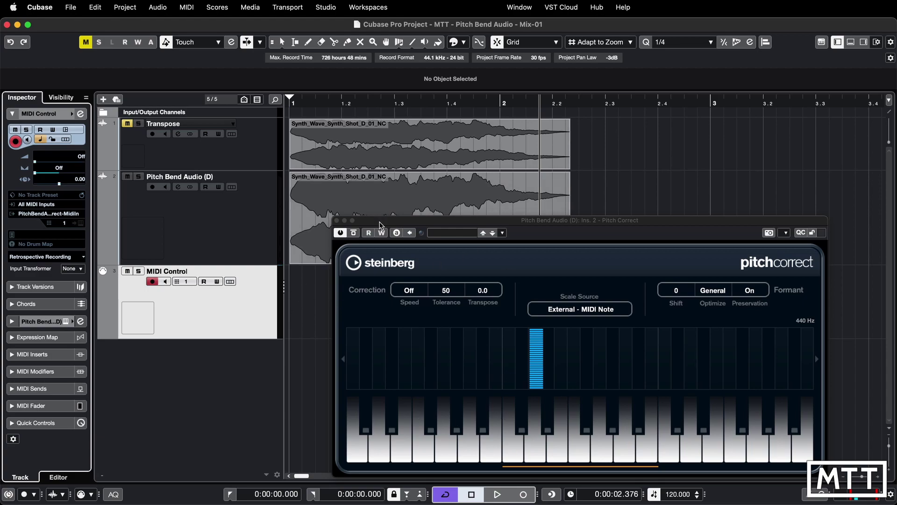
Move the Pitch Correct window off the events and record live pitch bend on the MIDI Control track from the project start.
drag(379, 220, 539, 221)
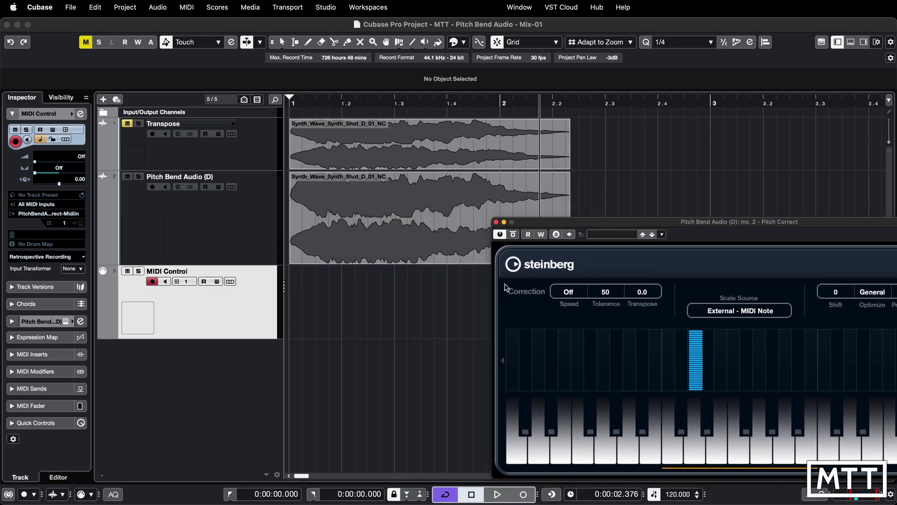
click(472, 496)
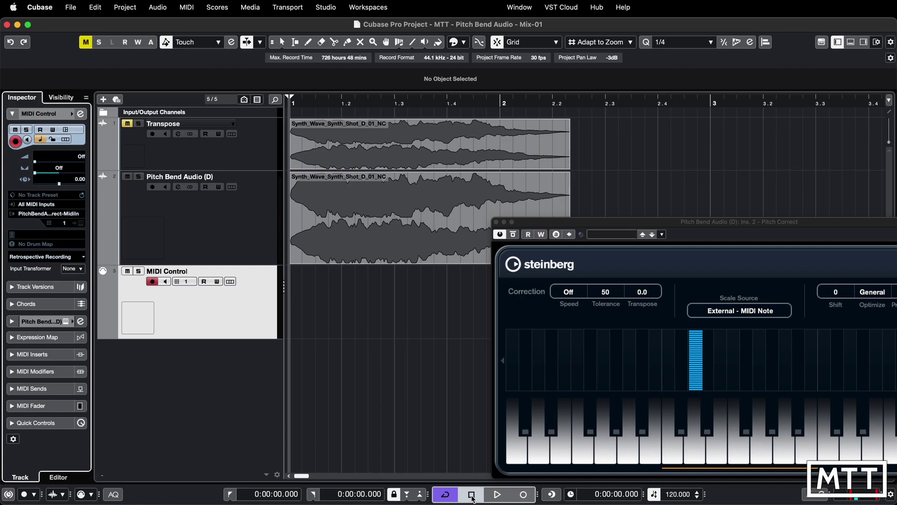
click(524, 494)
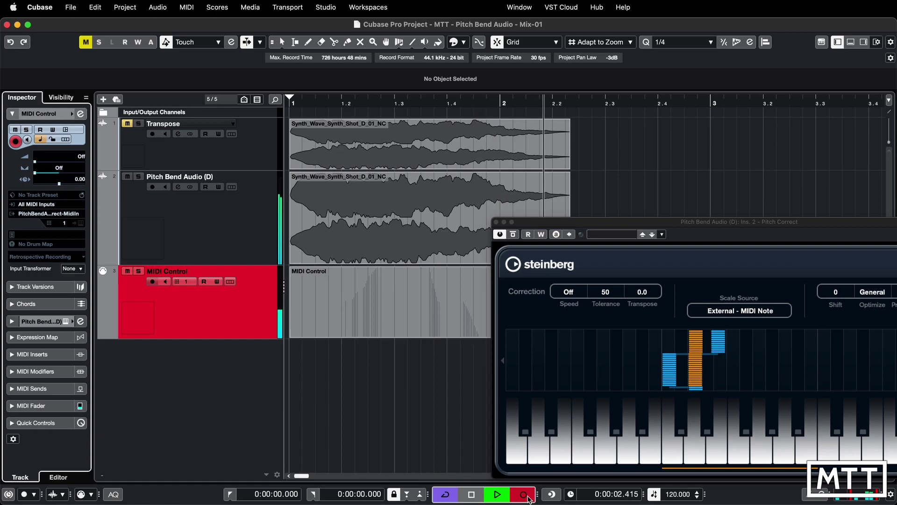
click(524, 494)
key(Home)
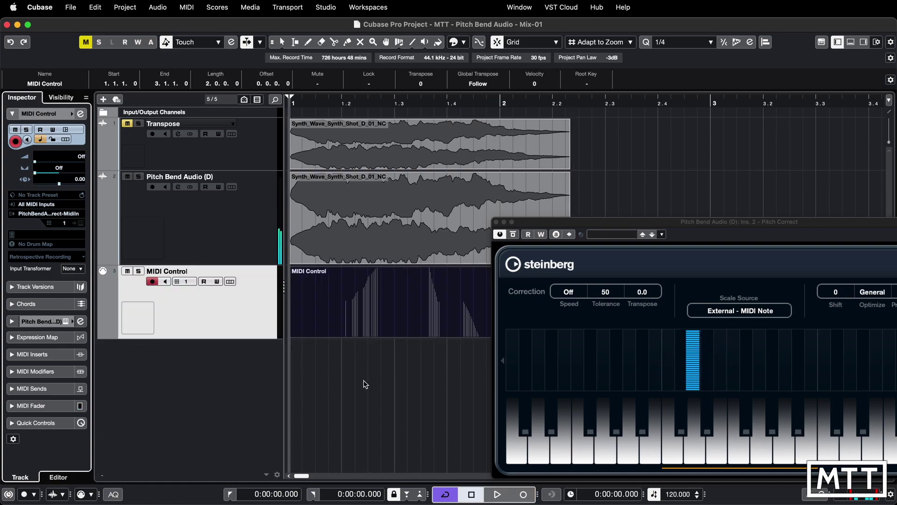
Examine the recorded MIDI Control part's Pitchbend lane in the editor during playback, close the editor and reposition the Pitch Correct window.
double_click(413, 310)
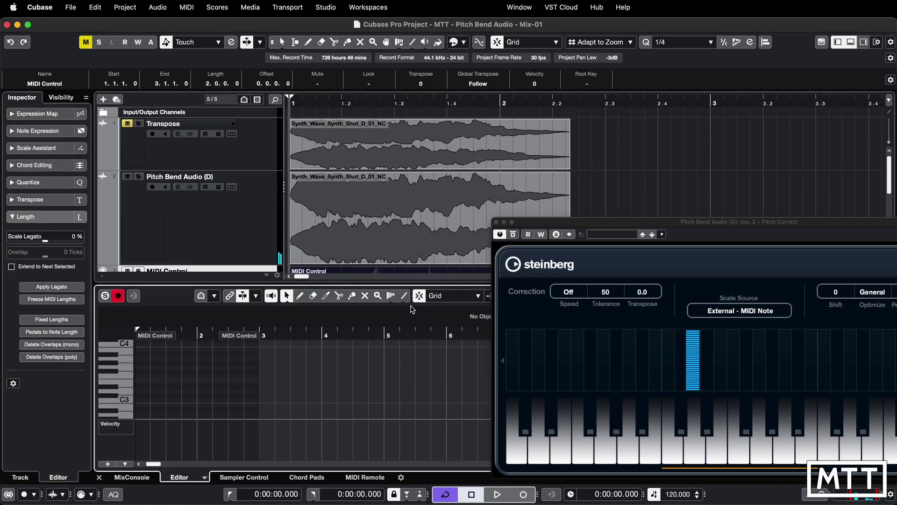
click(114, 424)
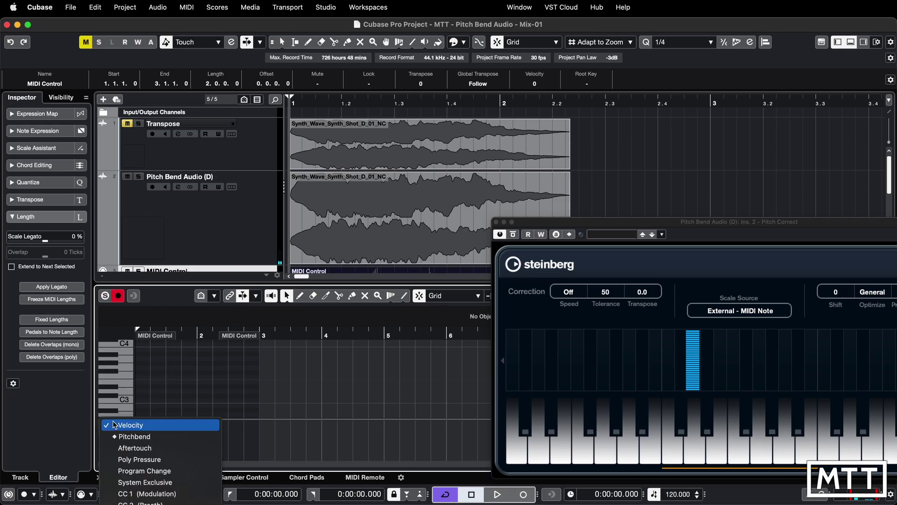
click(141, 433)
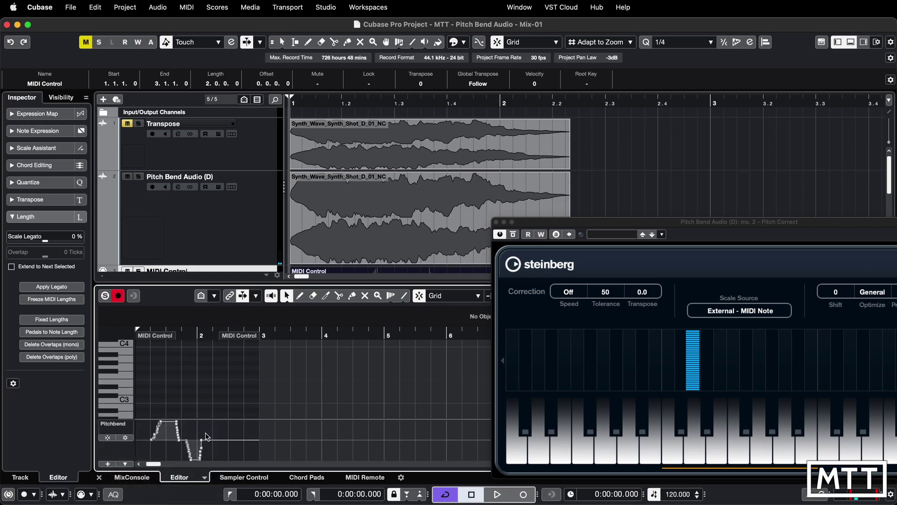
key(space)
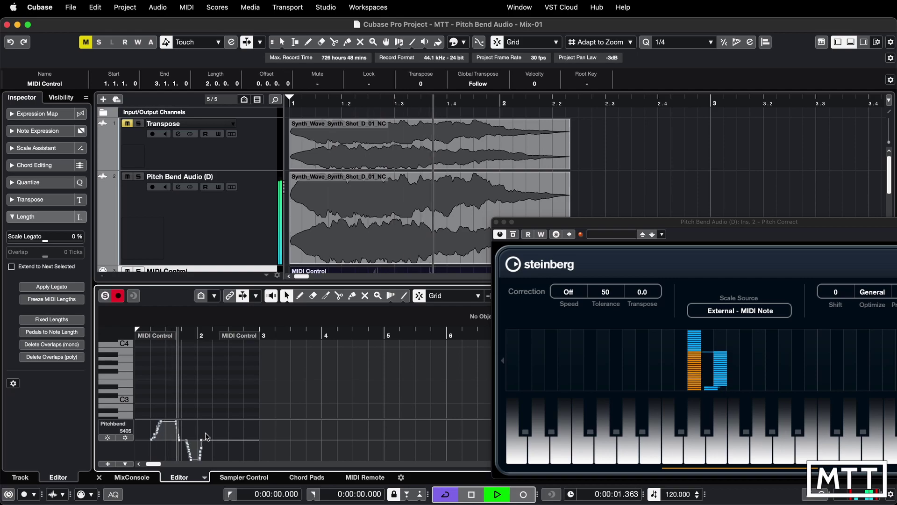
key(space)
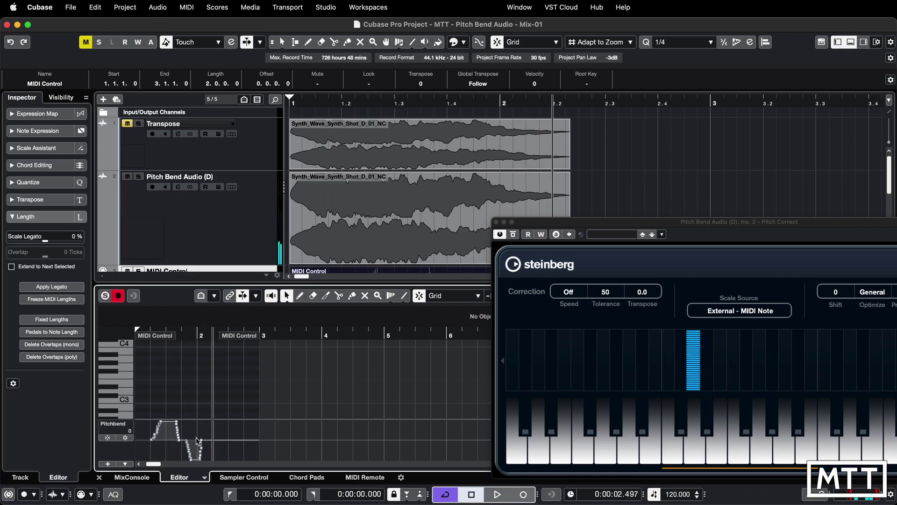
key(super+alt+e)
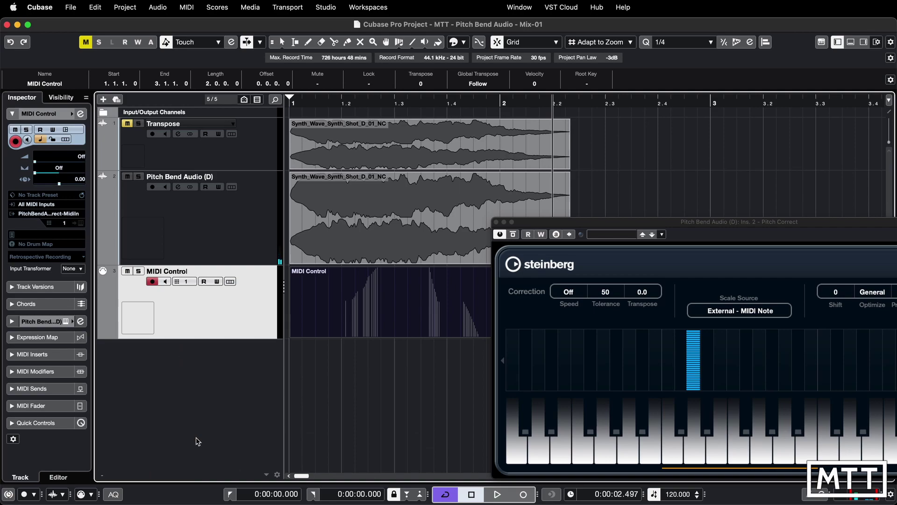
drag(588, 225, 421, 186)
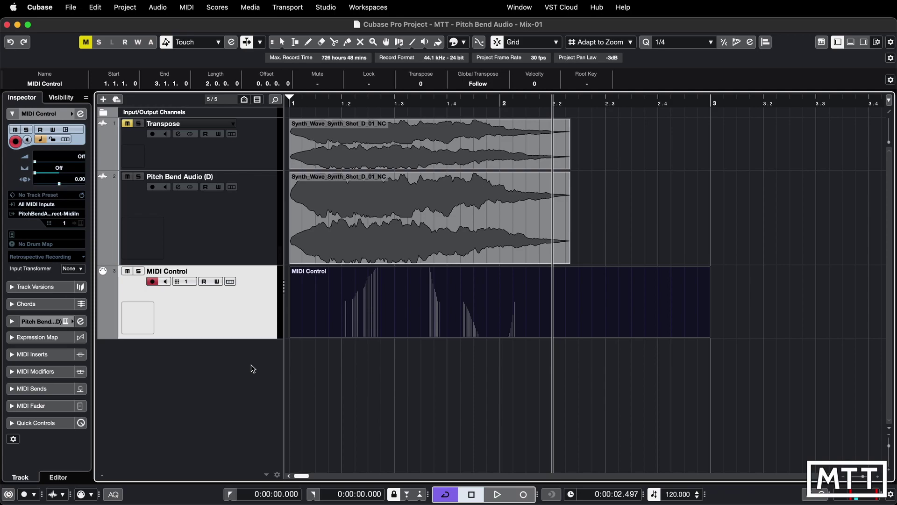
Add a sampler track named "PBS" and load the Pitch Bend Audio (D) track's synth event into its Sampler Control.
right_click(236, 362)
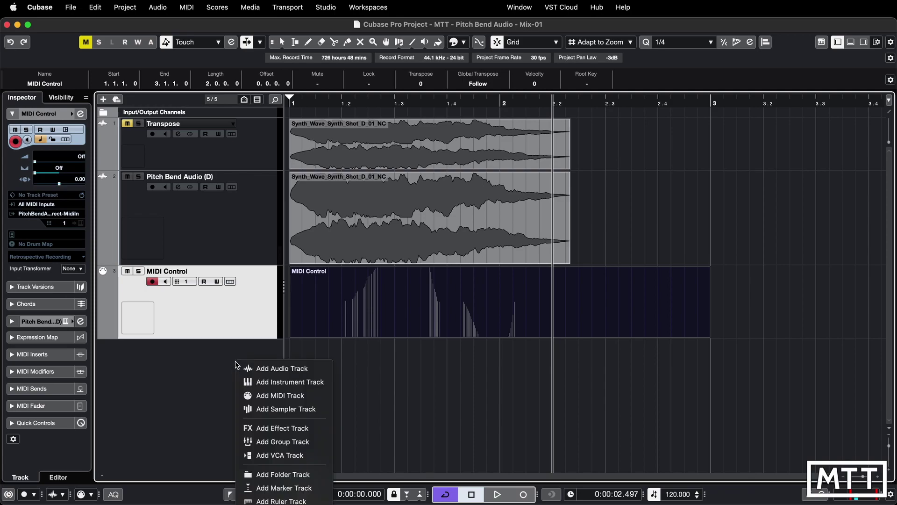
click(263, 411)
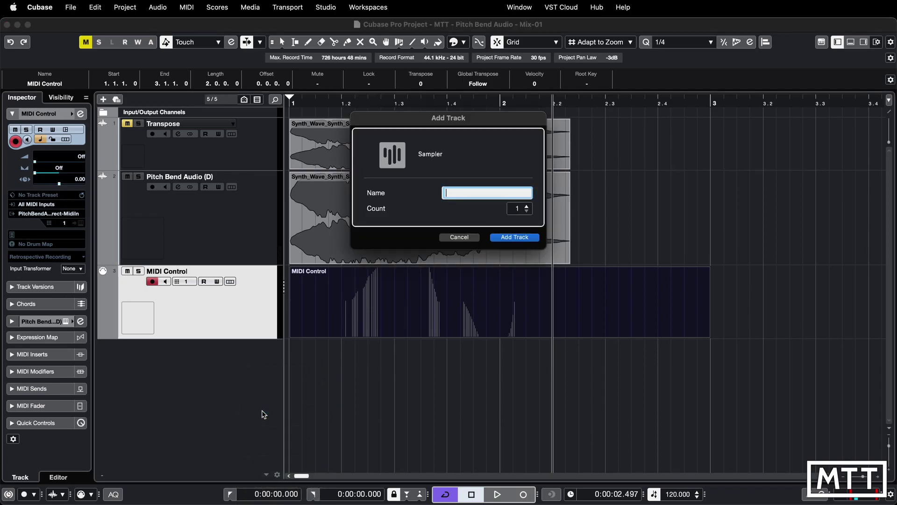
text(PBS)
key(Return)
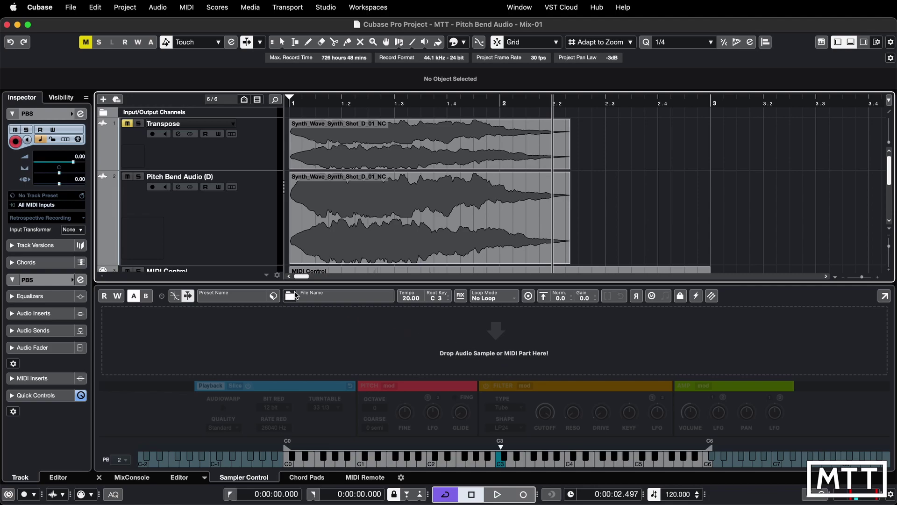
click(412, 215)
drag(411, 215, 458, 335)
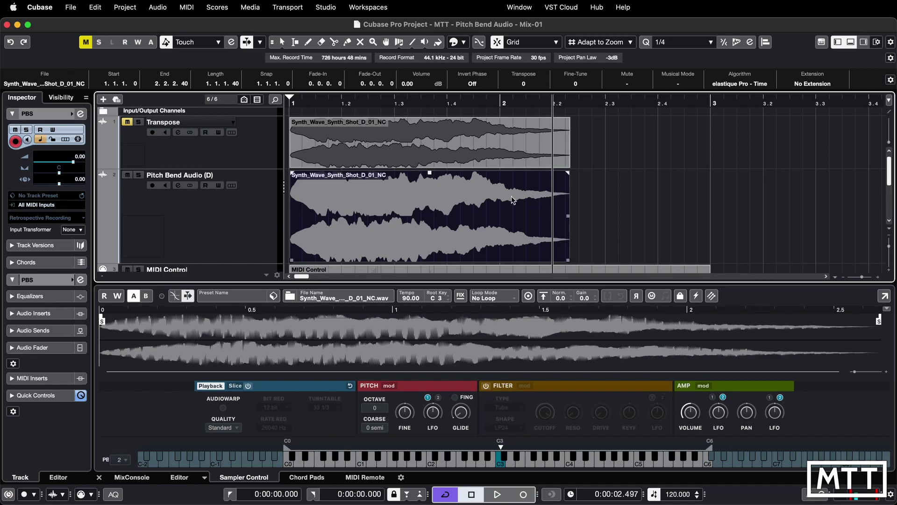
Mute the Pitch Bend Audio (D) and MIDI Control tracks.
click(127, 175)
scroll(142, 205, down, 3)
scroll(194, 216, down, 2)
scroll(196, 217, down, 2)
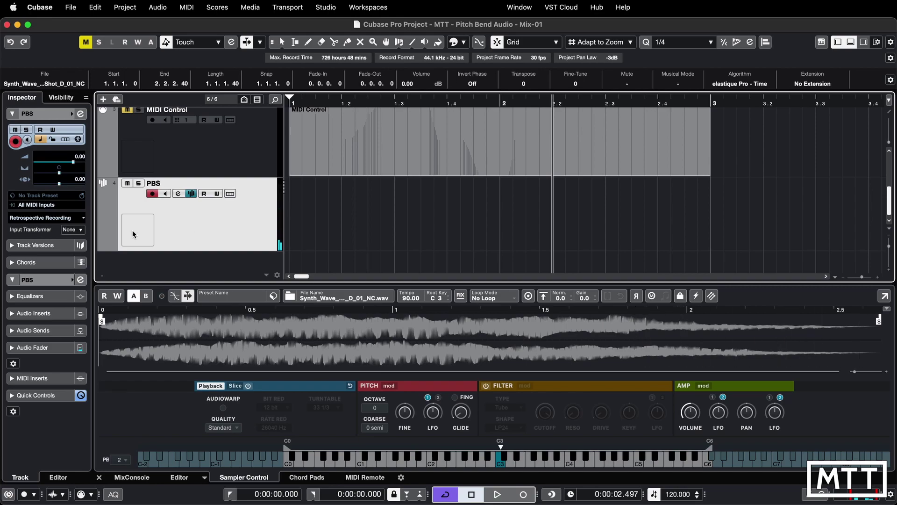
Set the PBS sampler's pitch bend range to 12.
click(120, 462)
scroll(127, 468, down, 2)
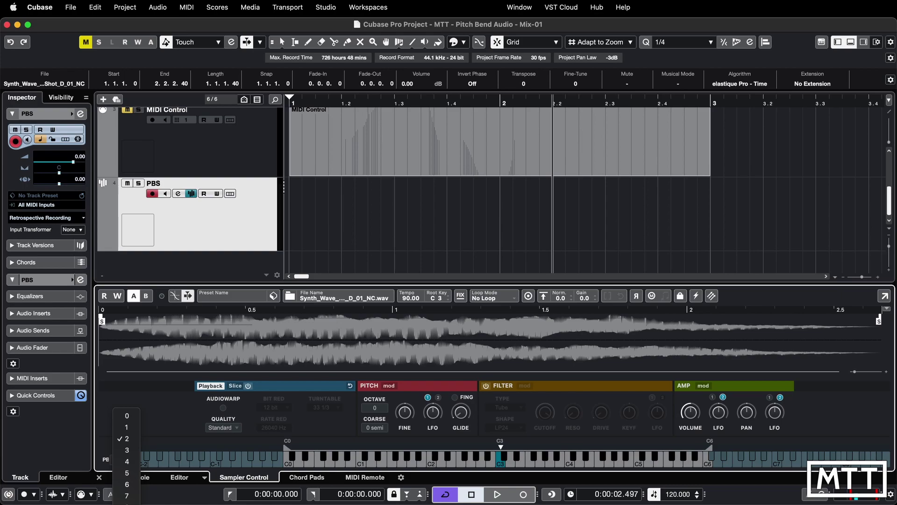
click(127, 496)
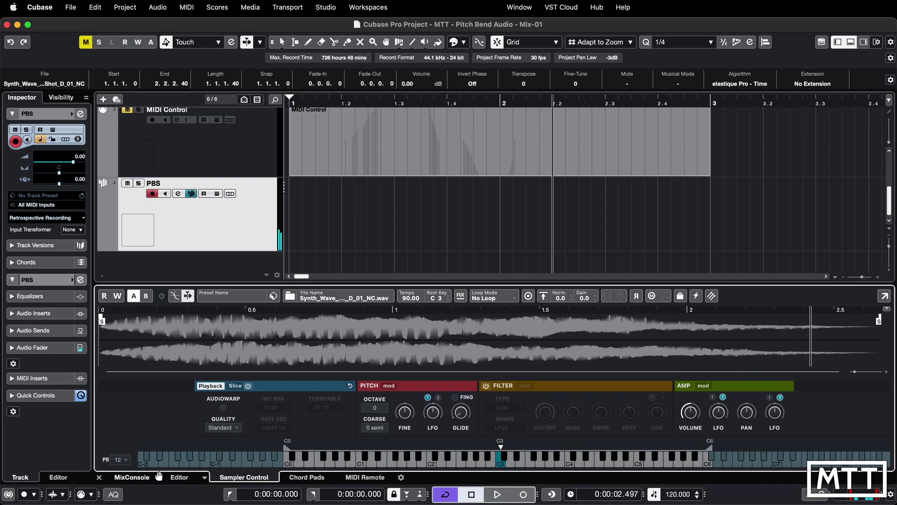
Set the PBS sampler's pitch bend range to 2.
click(127, 460)
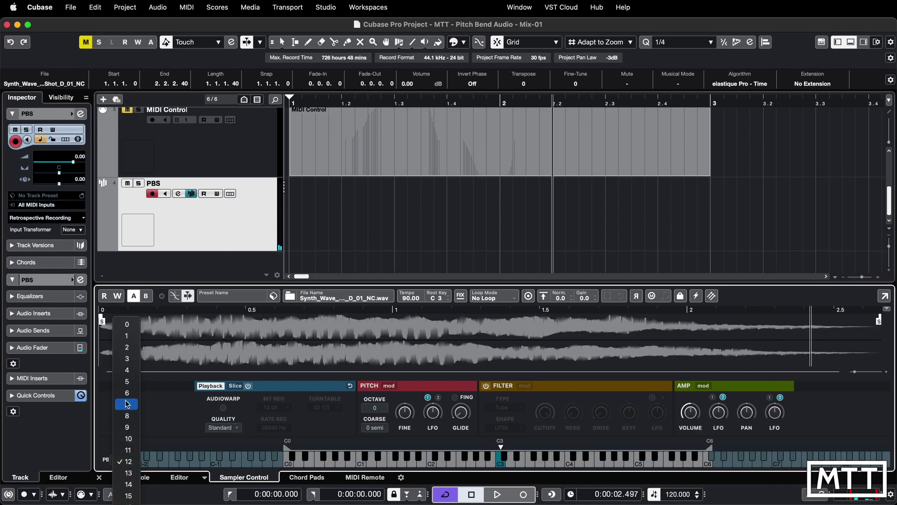
click(128, 348)
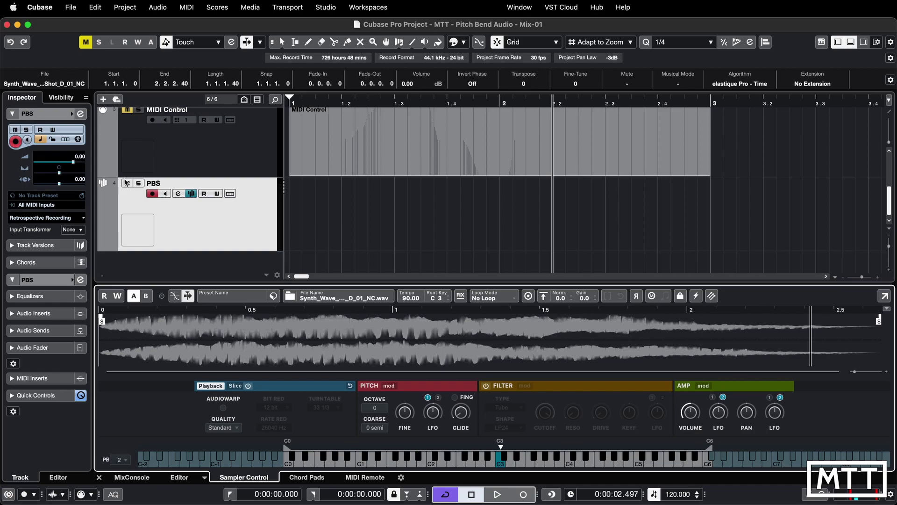
Review the Pitch Bend Audio (D) track with its Pitch Correct insert and compare it with the PBS sampler track.
scroll(358, 207, up, 3)
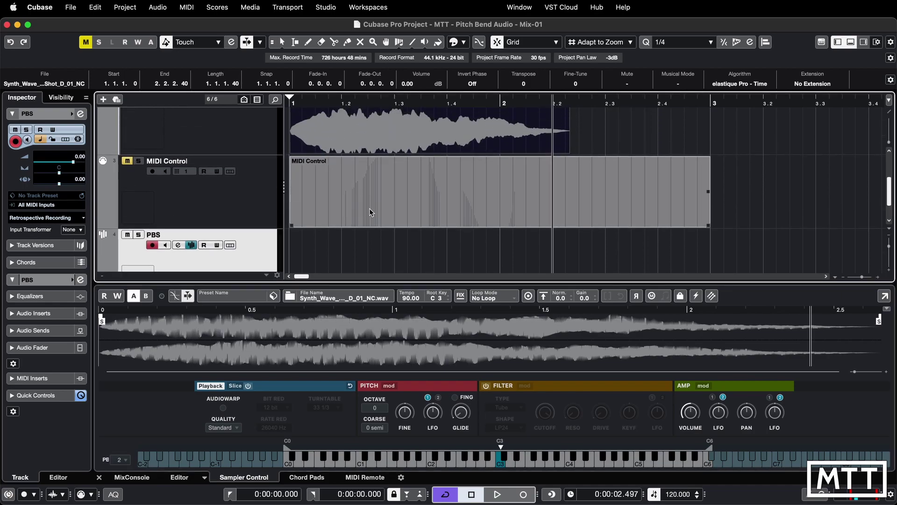
scroll(370, 208, up, 3)
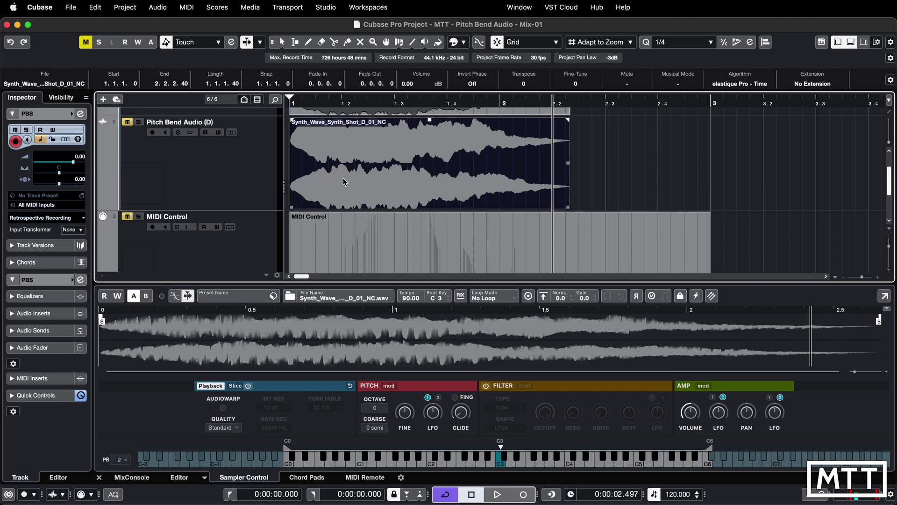
click(215, 170)
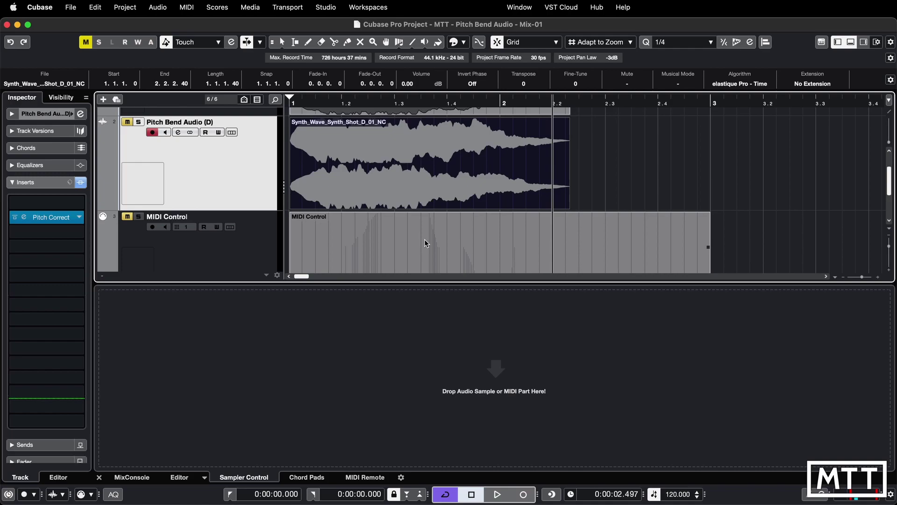
scroll(425, 240, down, 5)
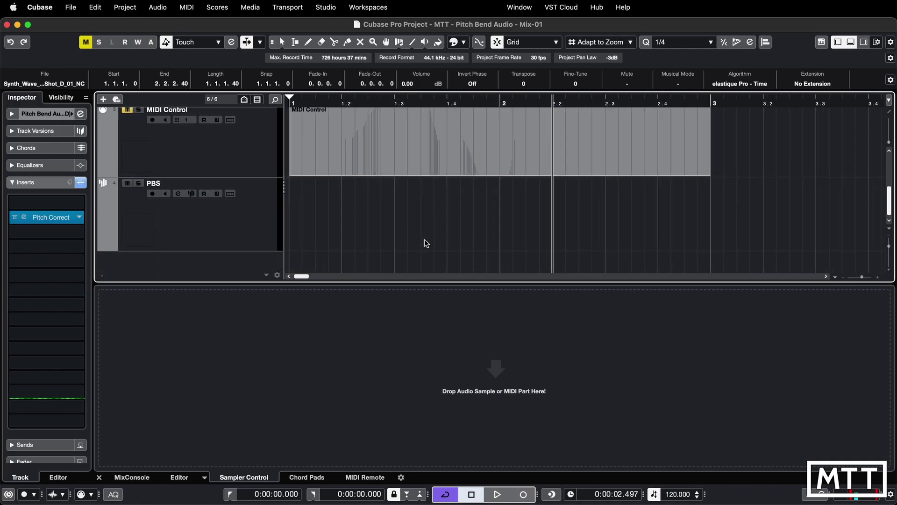
click(255, 233)
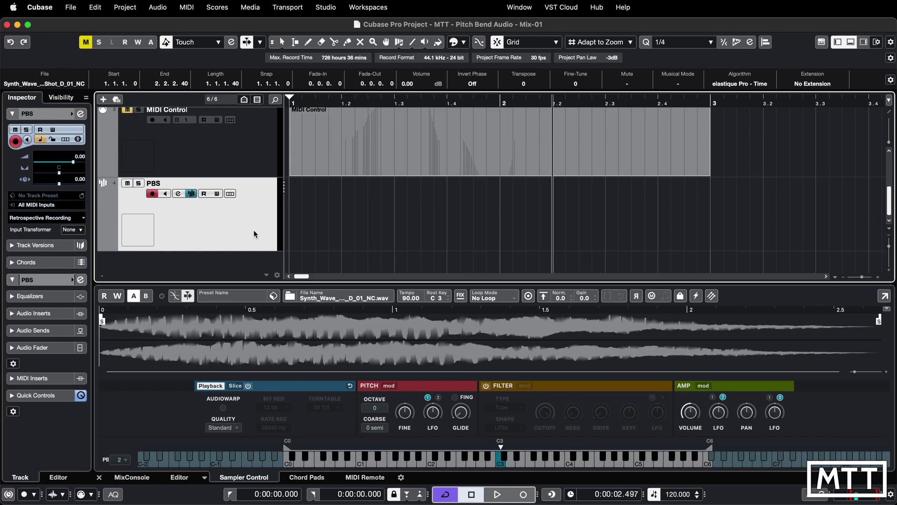
scroll(254, 229, up, 5)
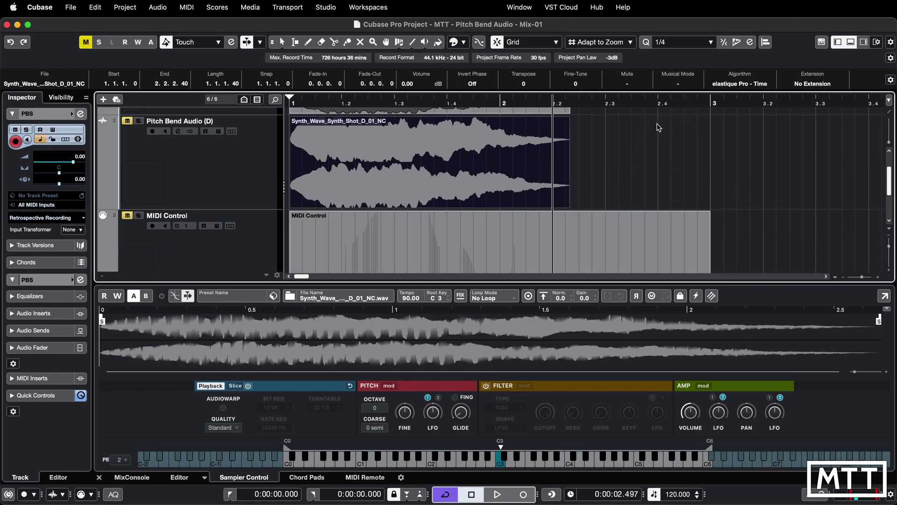
scroll(616, 221, down, 5)
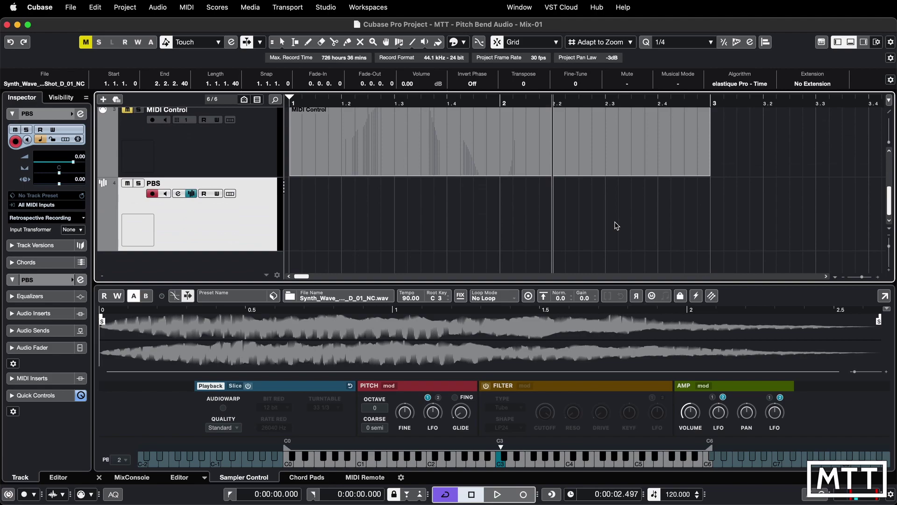